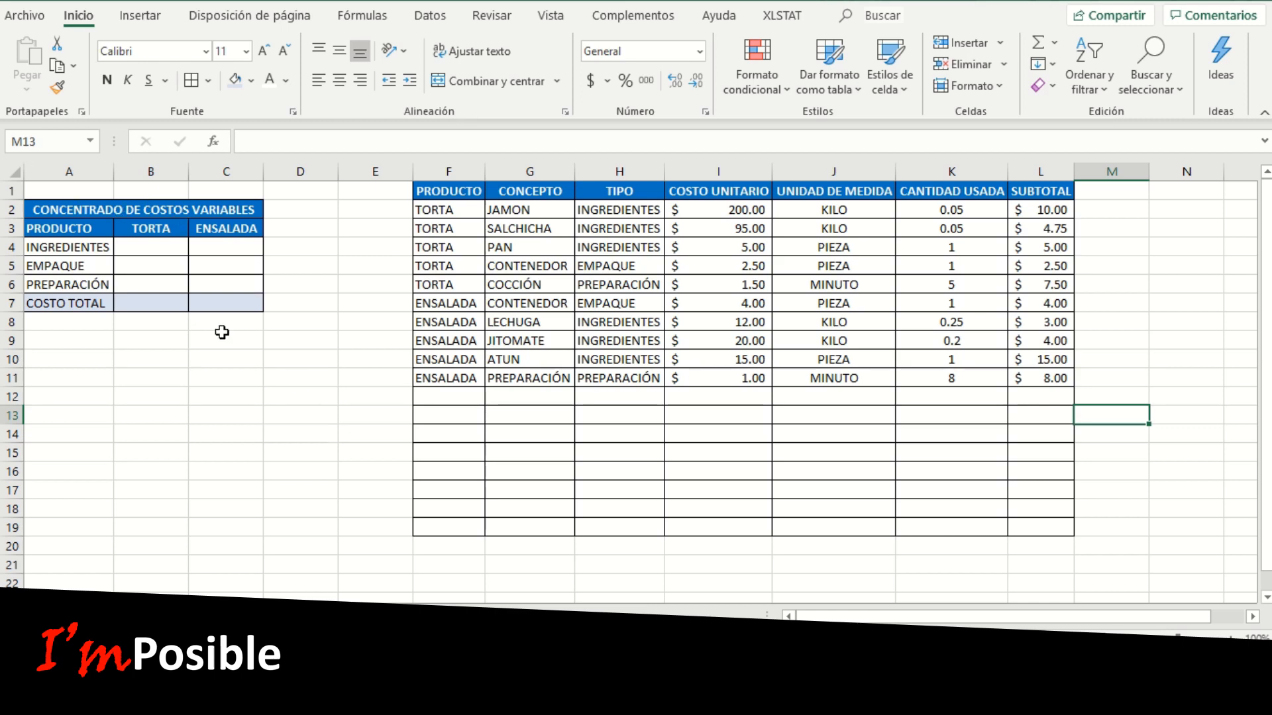
Step: Enter a SUMAR.SI formula in B7 that totals the subtotals L2:L19 where the product range F2:F19 matches B3
left_click(173, 303)
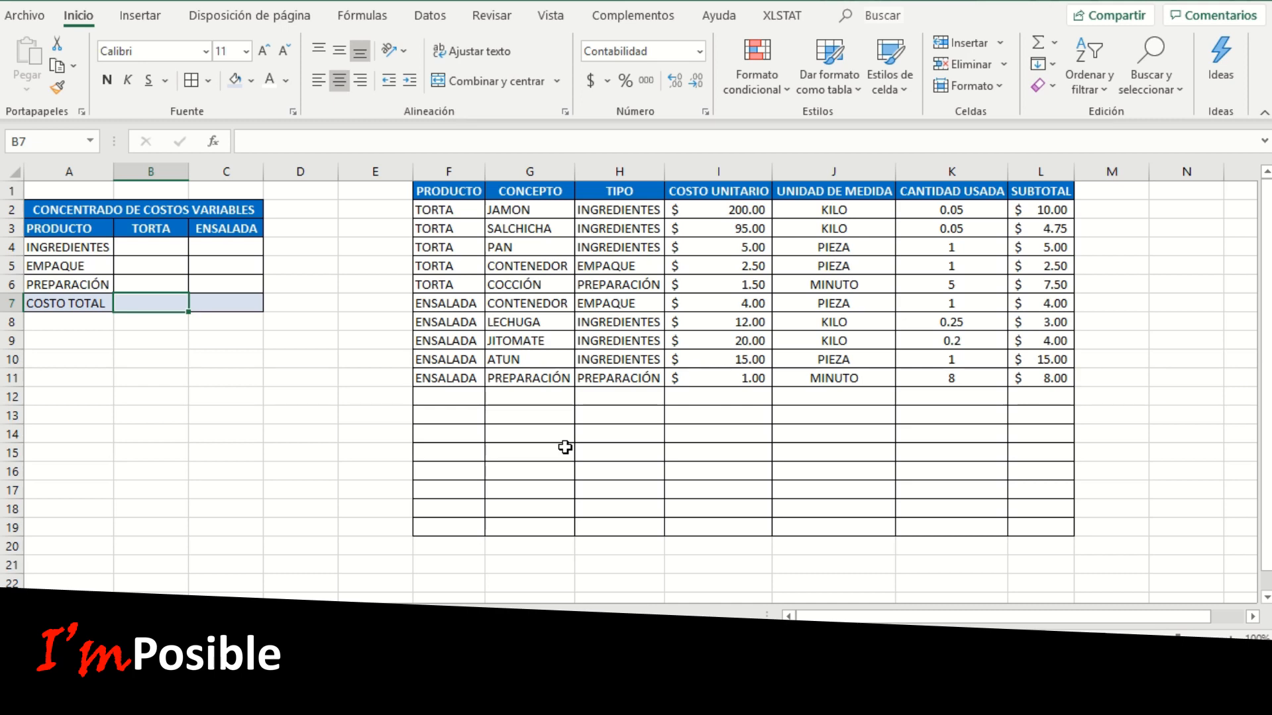
type("=s")
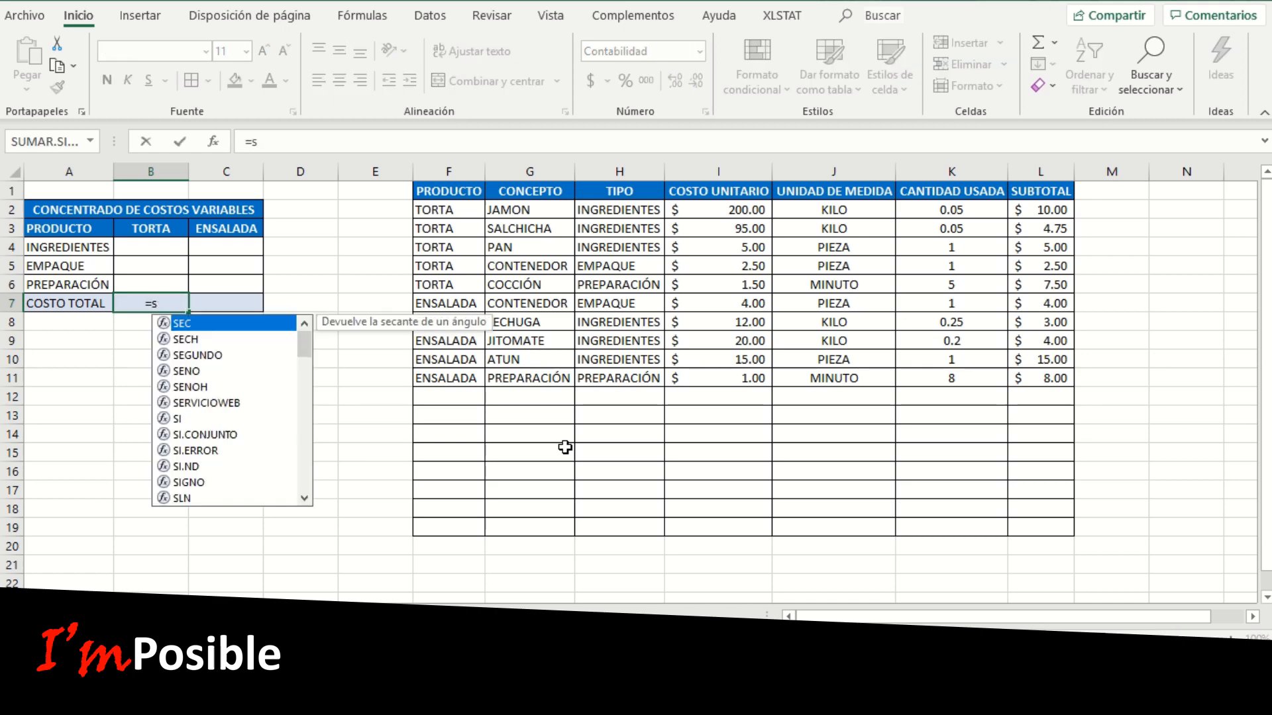
type("umar.si")
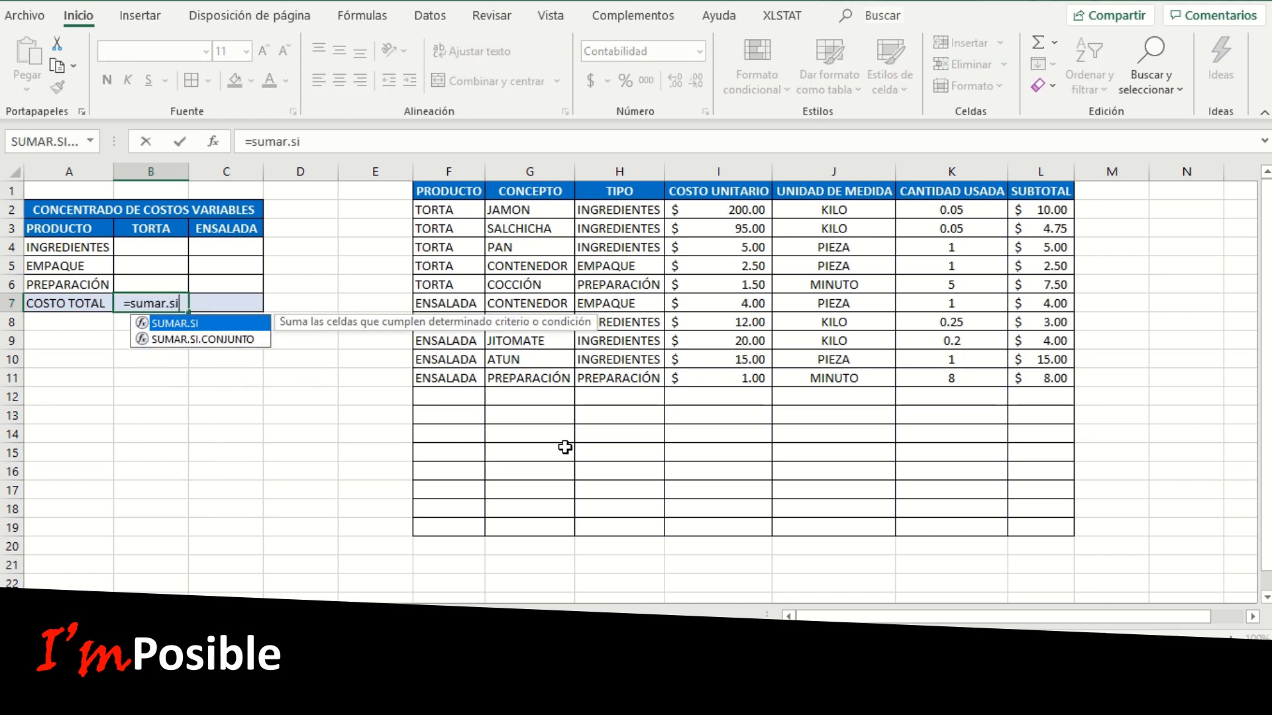
type("(")
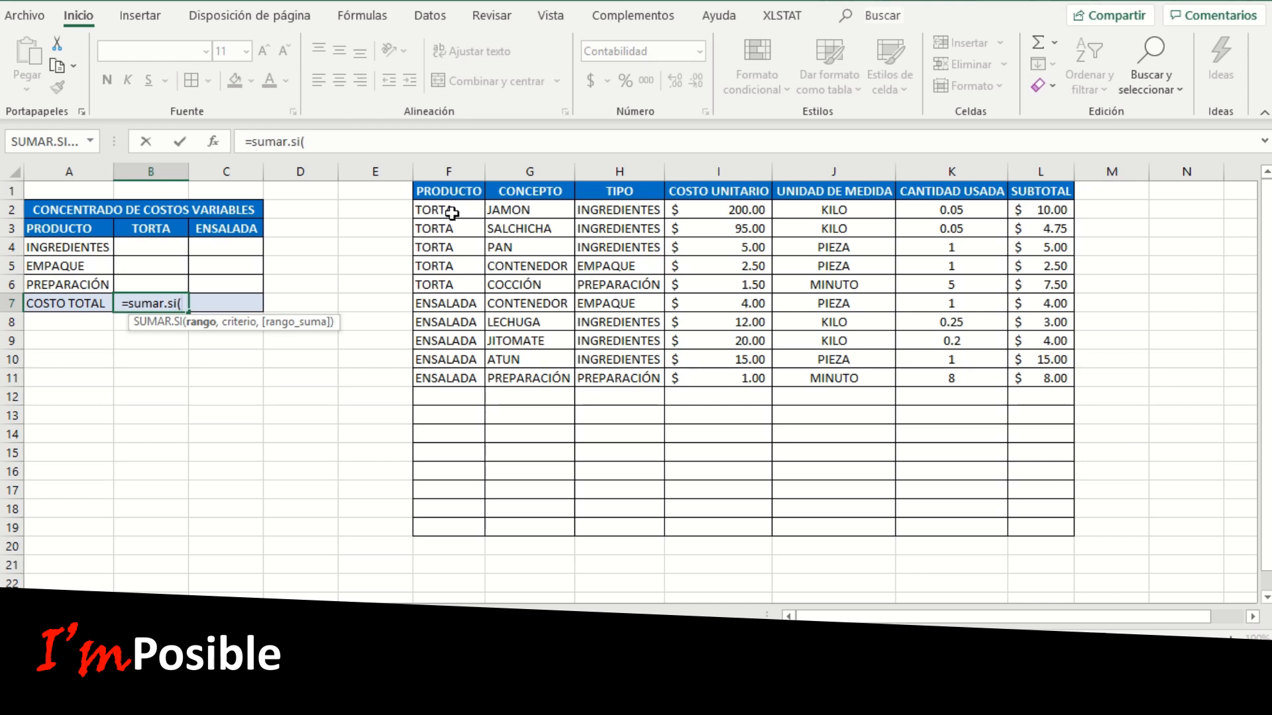
left_click_drag(452, 213, 462, 376)
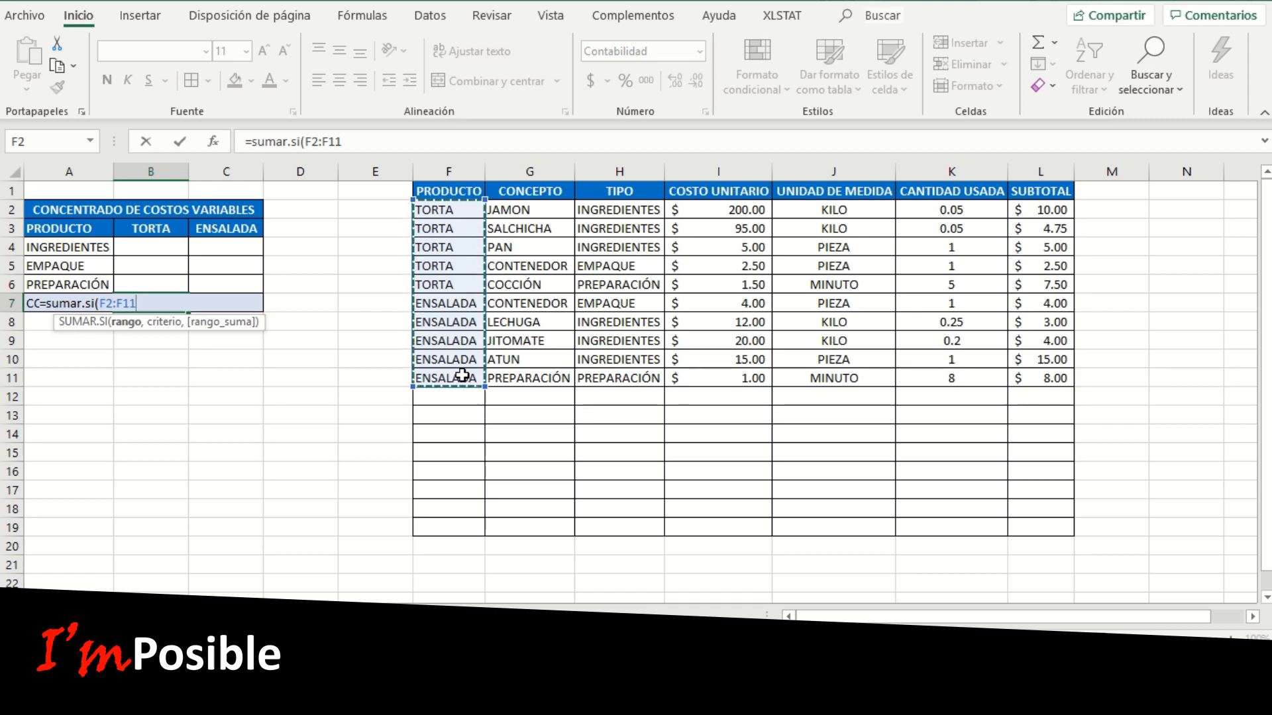
left_click_drag(453, 211, 476, 527)
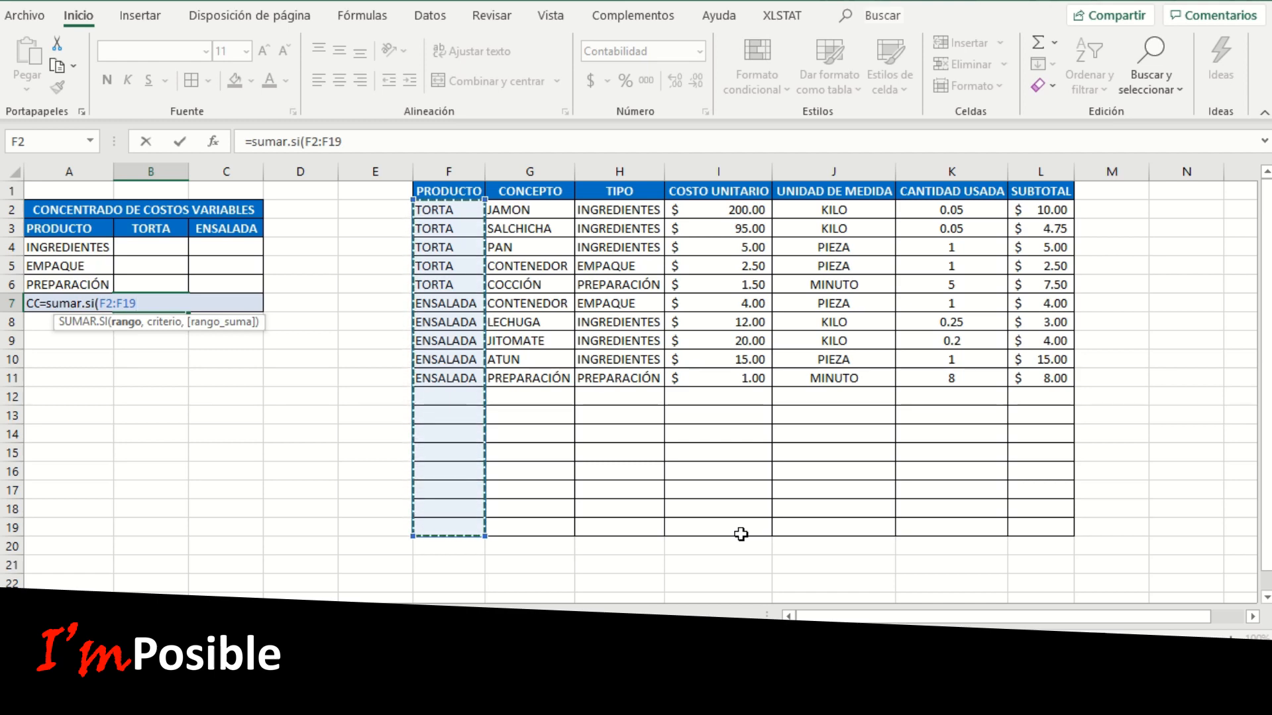
type(",")
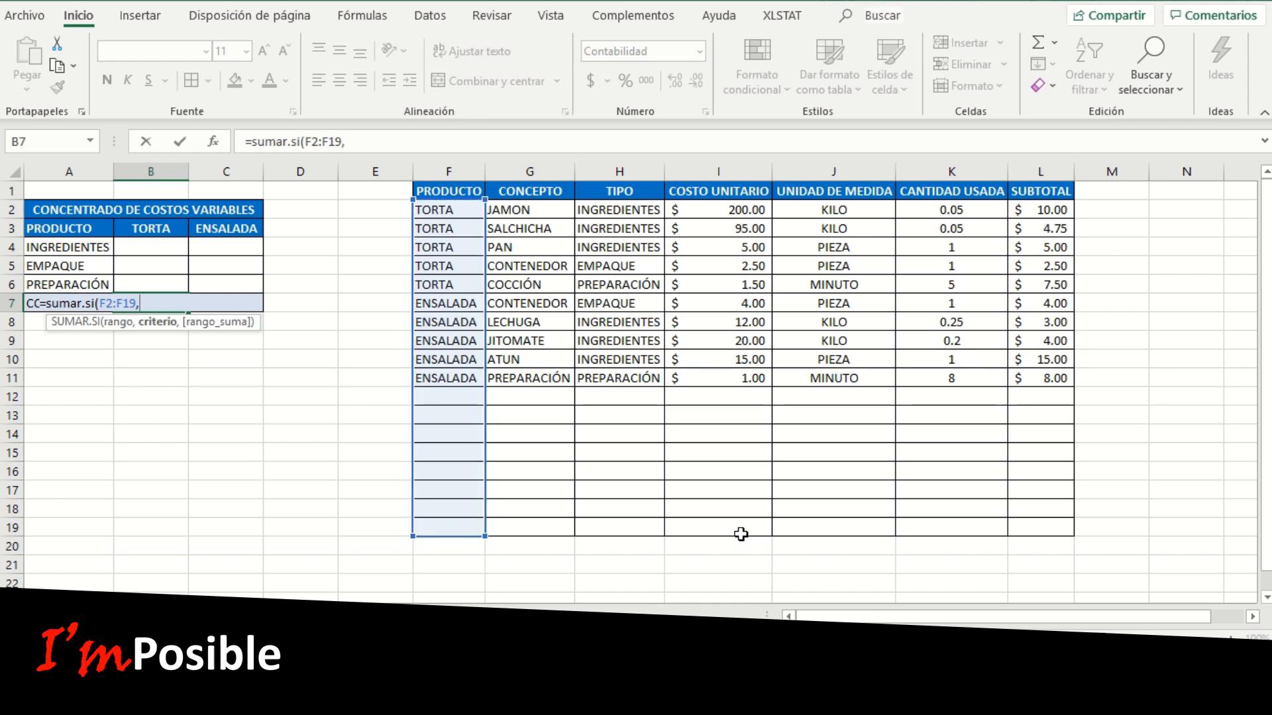
left_click(161, 234)
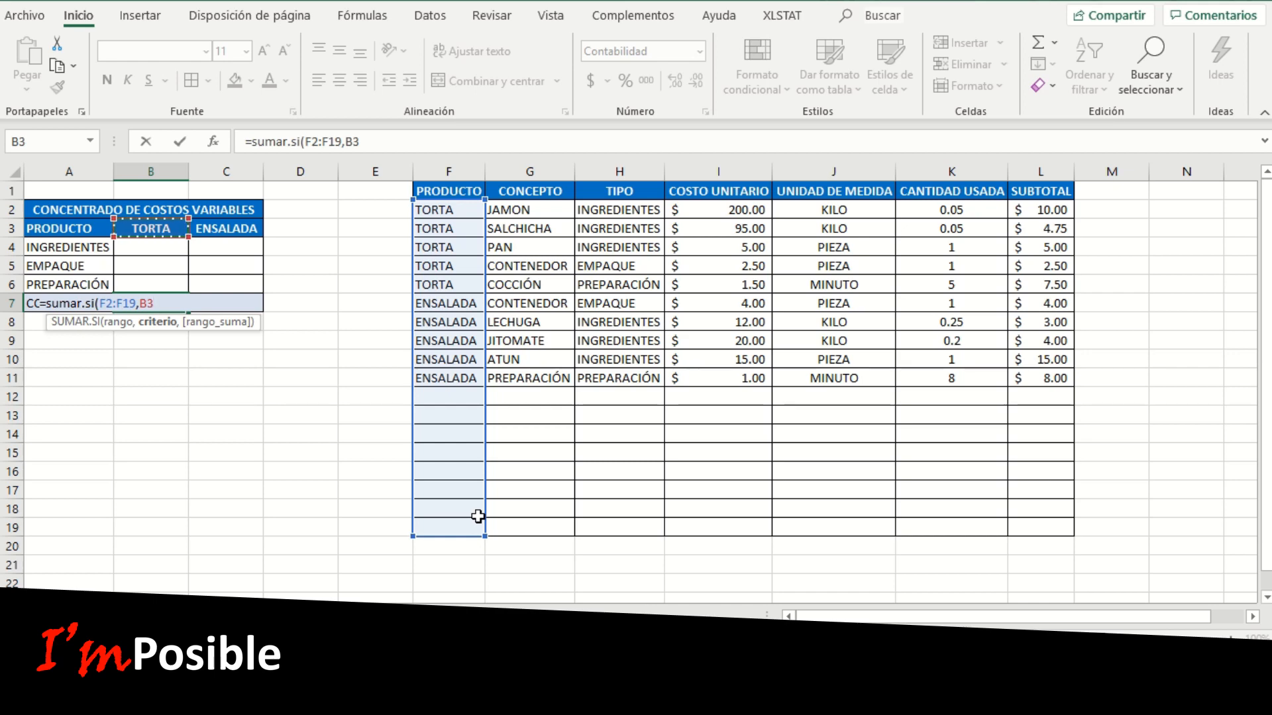
type(",B3,")
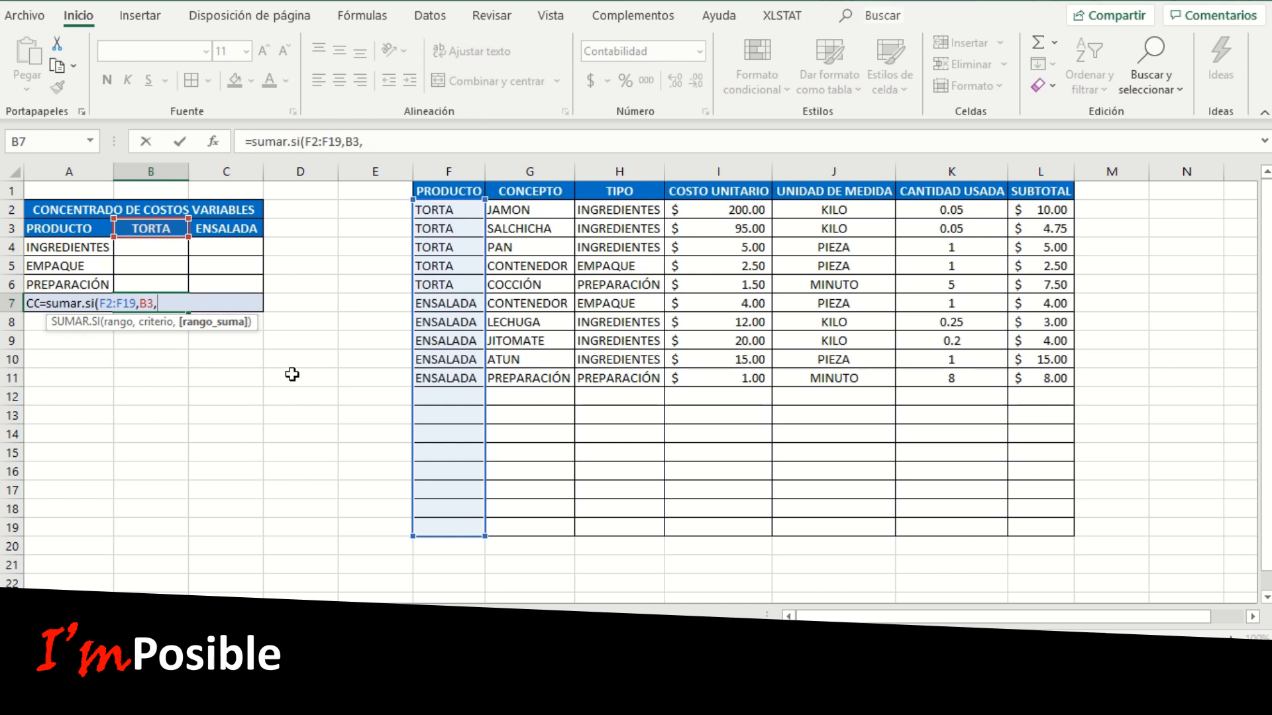
left_click_drag(1033, 210, 1030, 520)
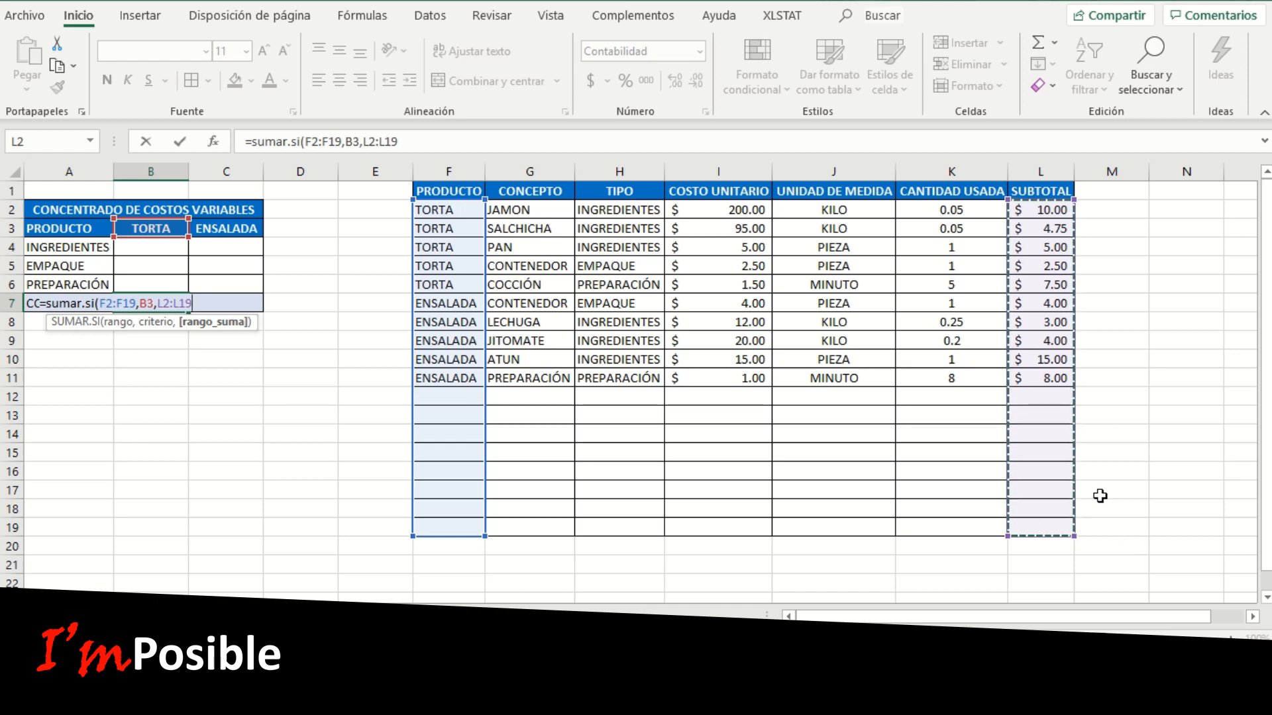
type(")")
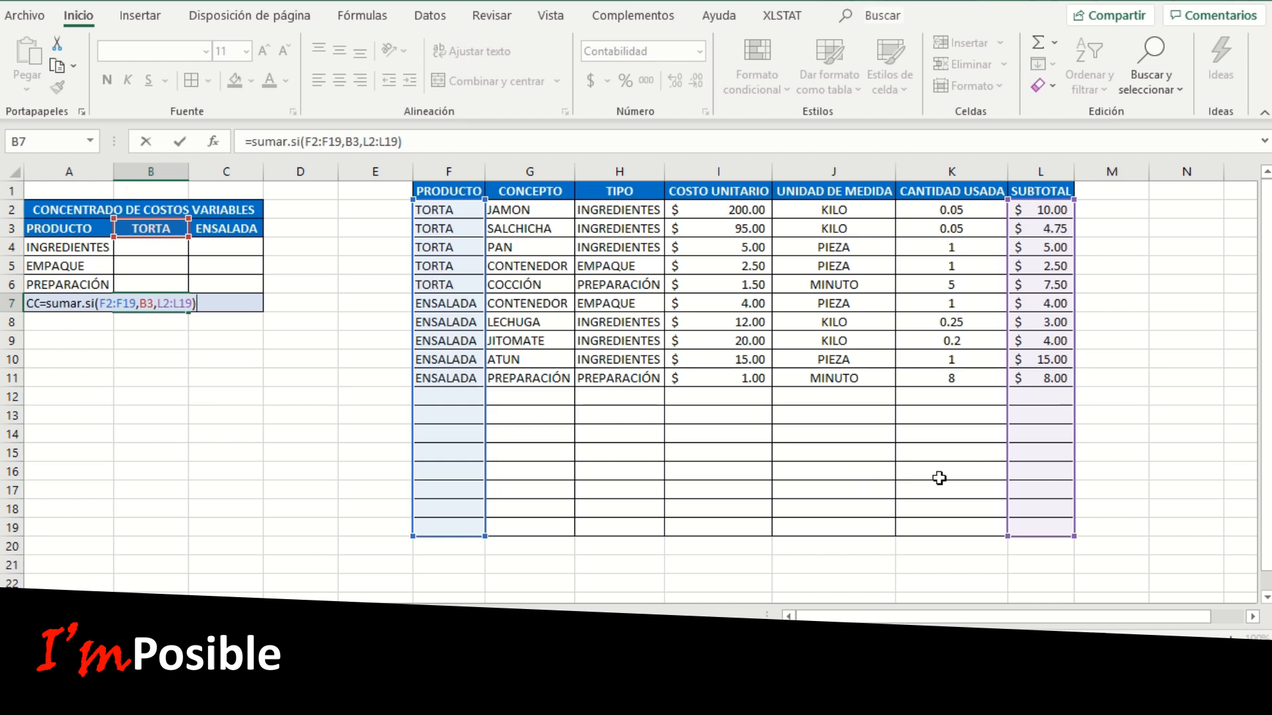
key("Return")
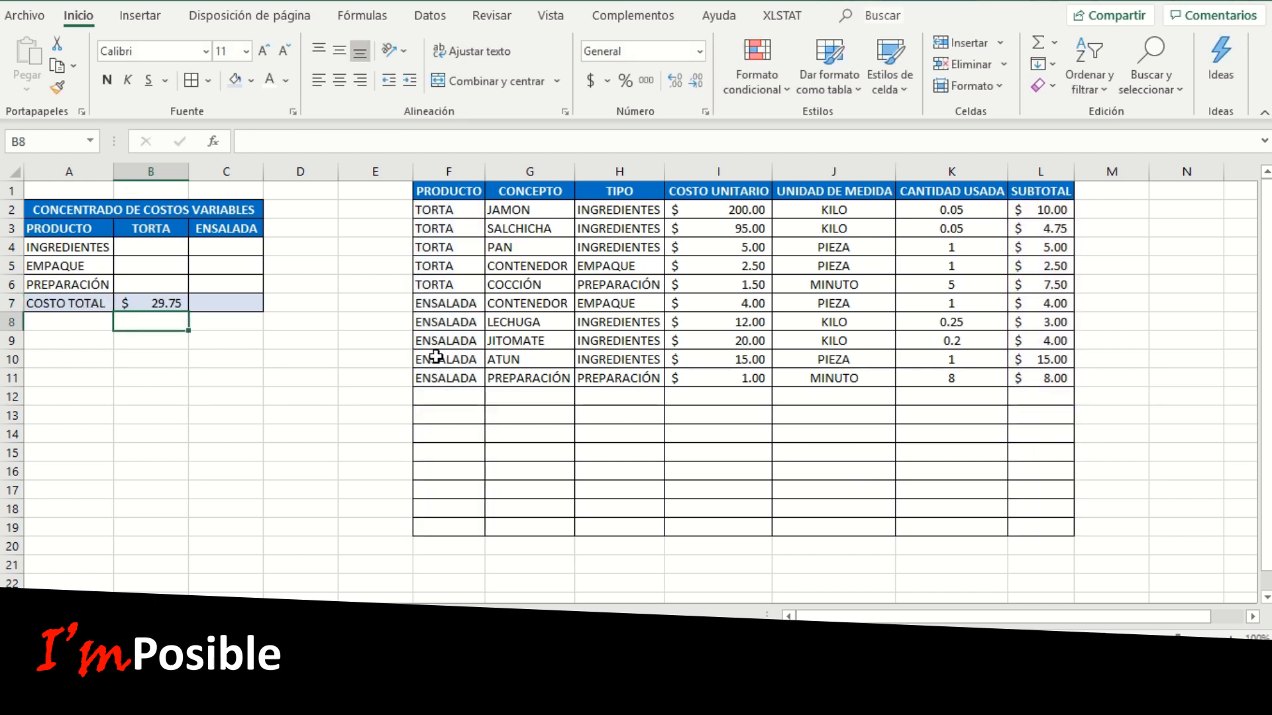
Step: Check the COSTO TOTAL formula for TORTA in B7 against the TORTA subtotals in L2:L6
left_click(187, 303)
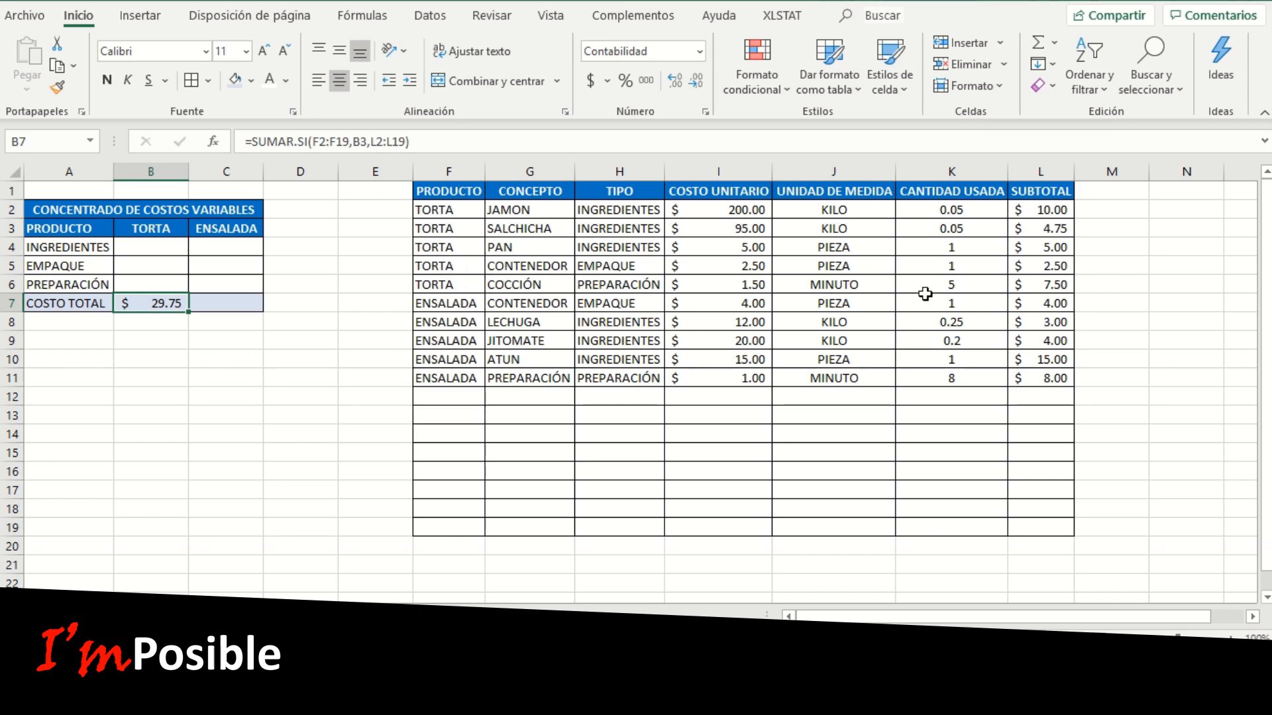
left_click_drag(1051, 211, 1052, 289)
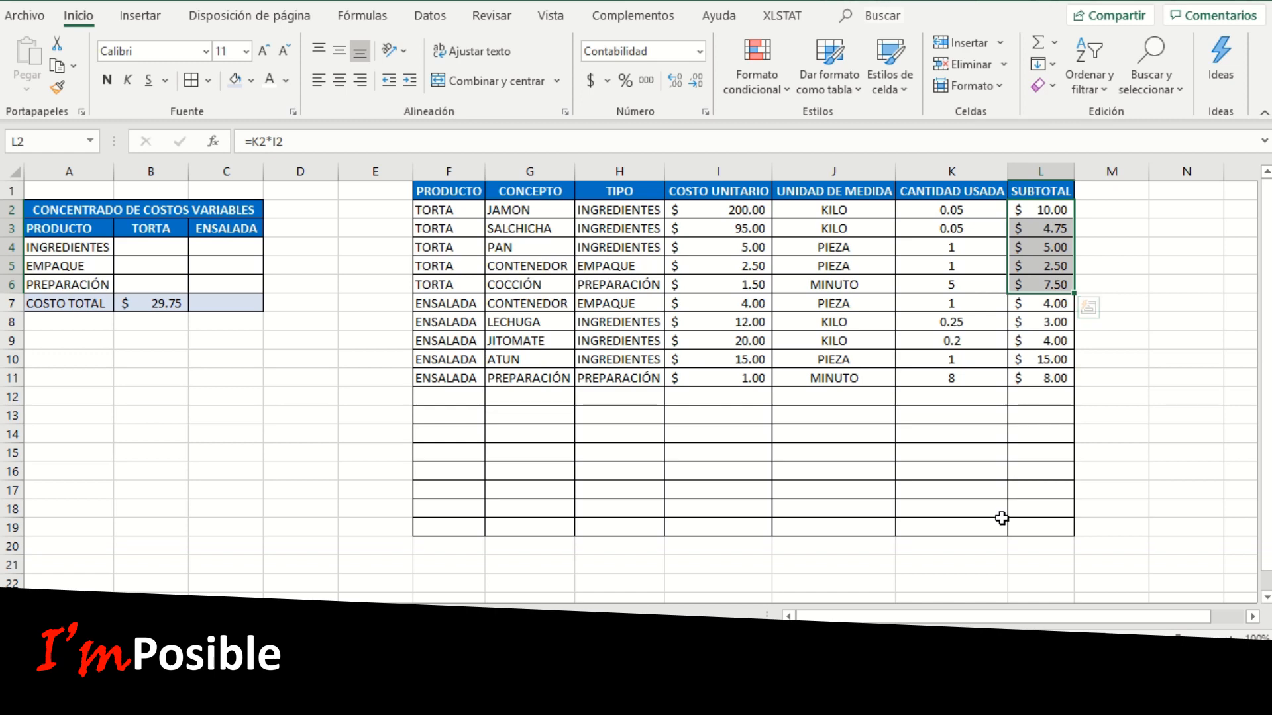
left_click(686, 379)
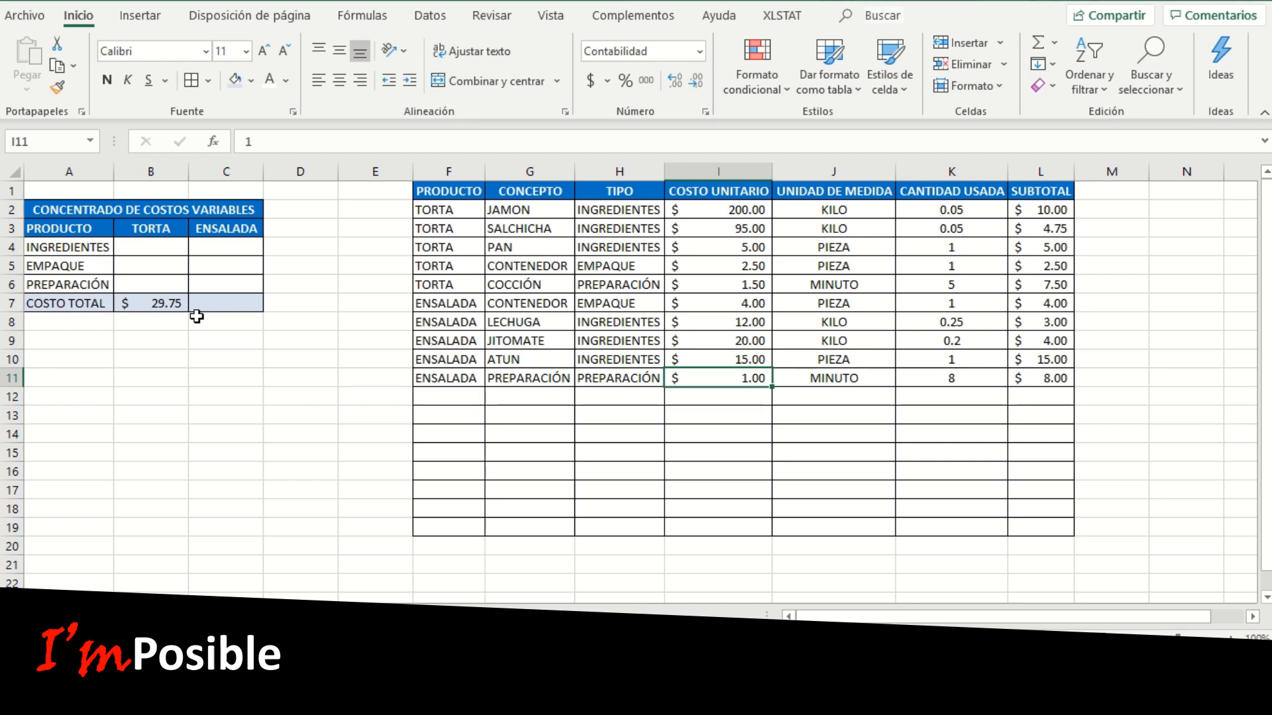
Step: Start a SUMAR.SI.CONJUNTO formula in B4 with the absolute sum range $L$2:$L$19
left_click(149, 246)
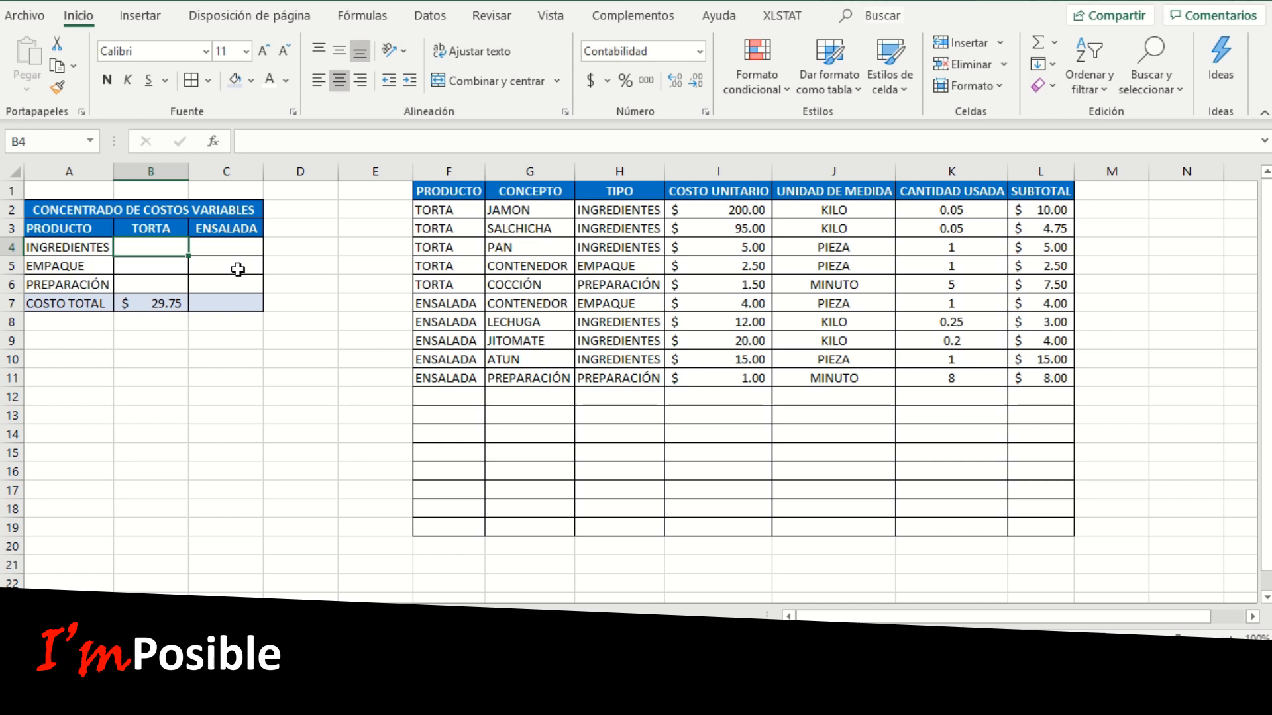
type("=suma")
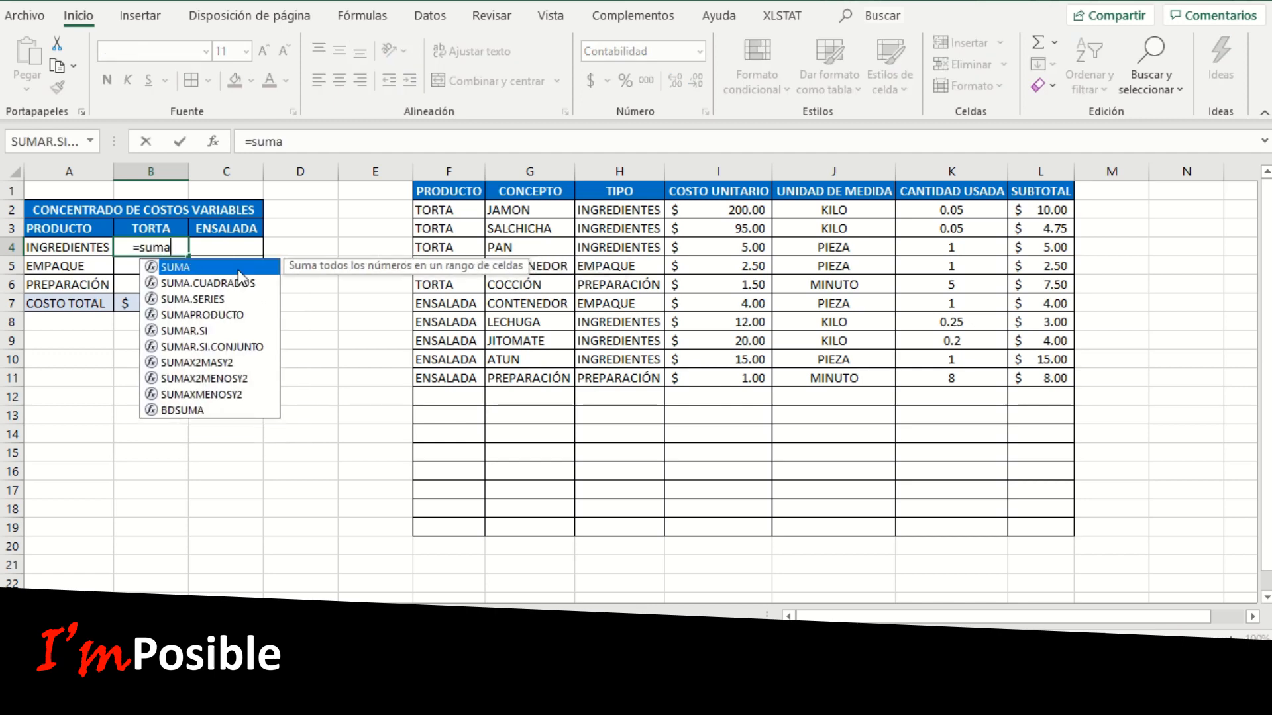
type("r.si.conjunti")
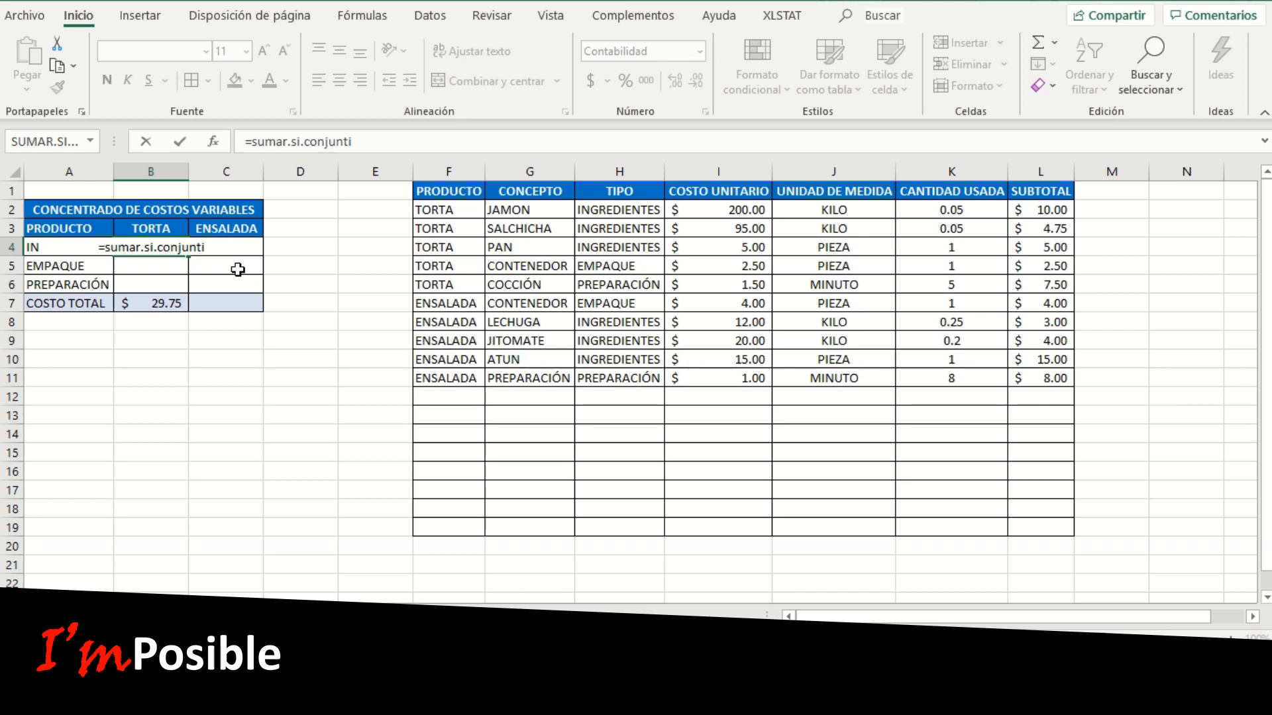
key("BackSpace")
type("O(")
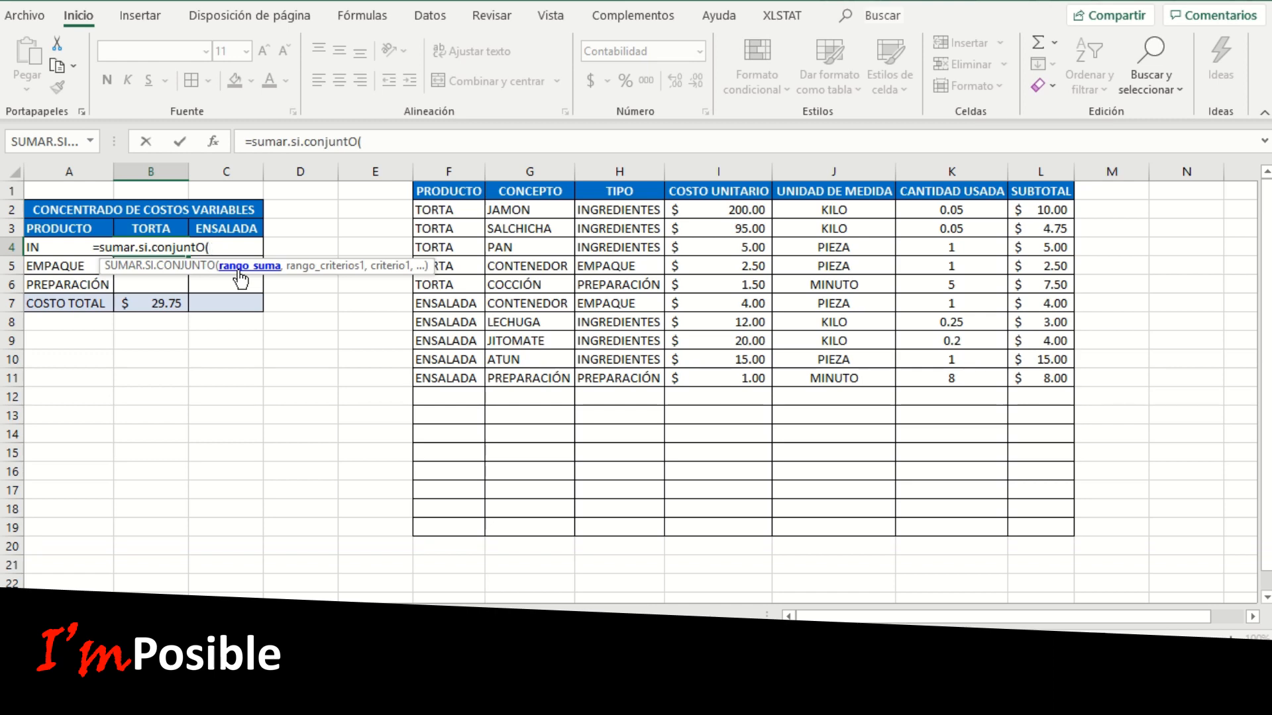
left_click(1047, 212)
left_click_drag(1047, 212, 1064, 534)
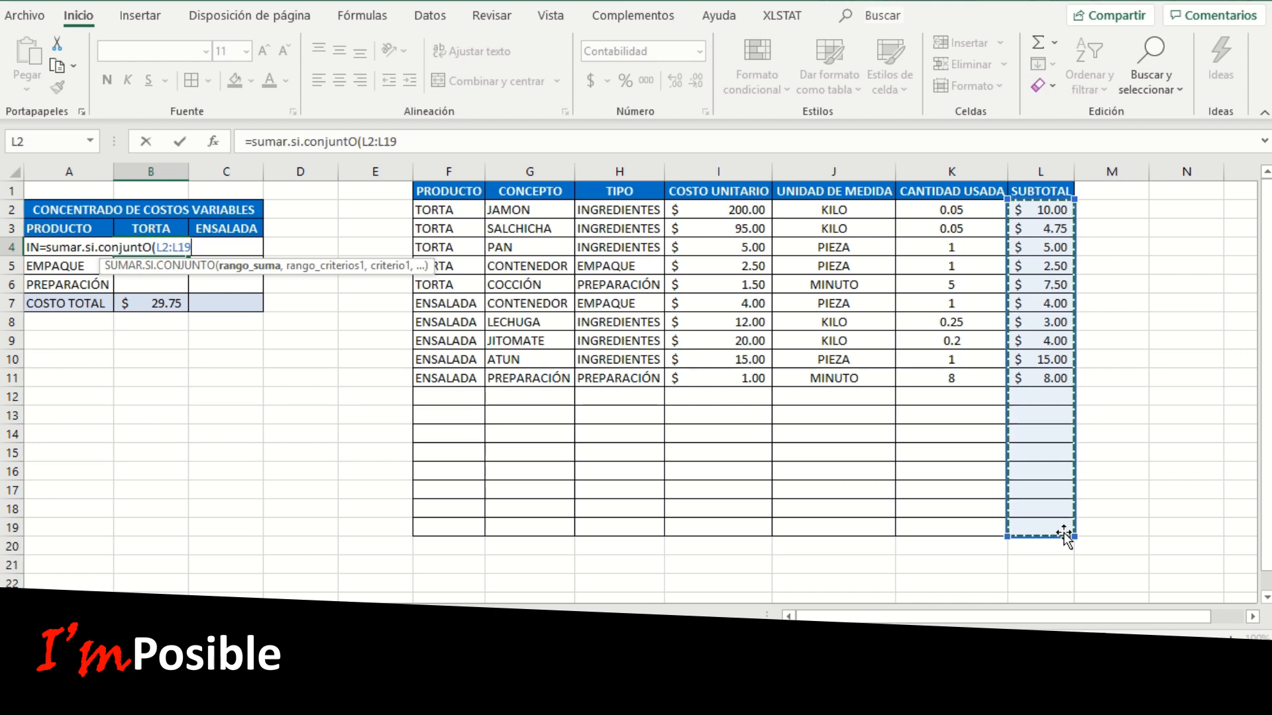
key("F4")
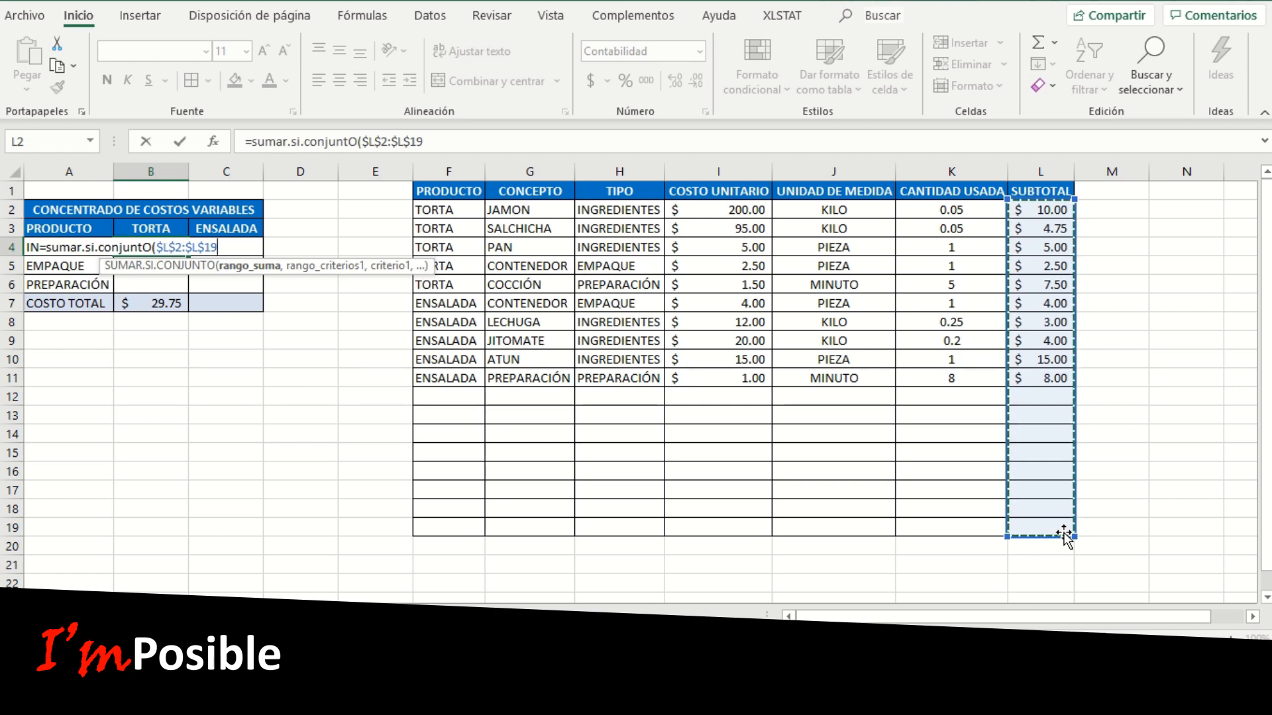
type(",")
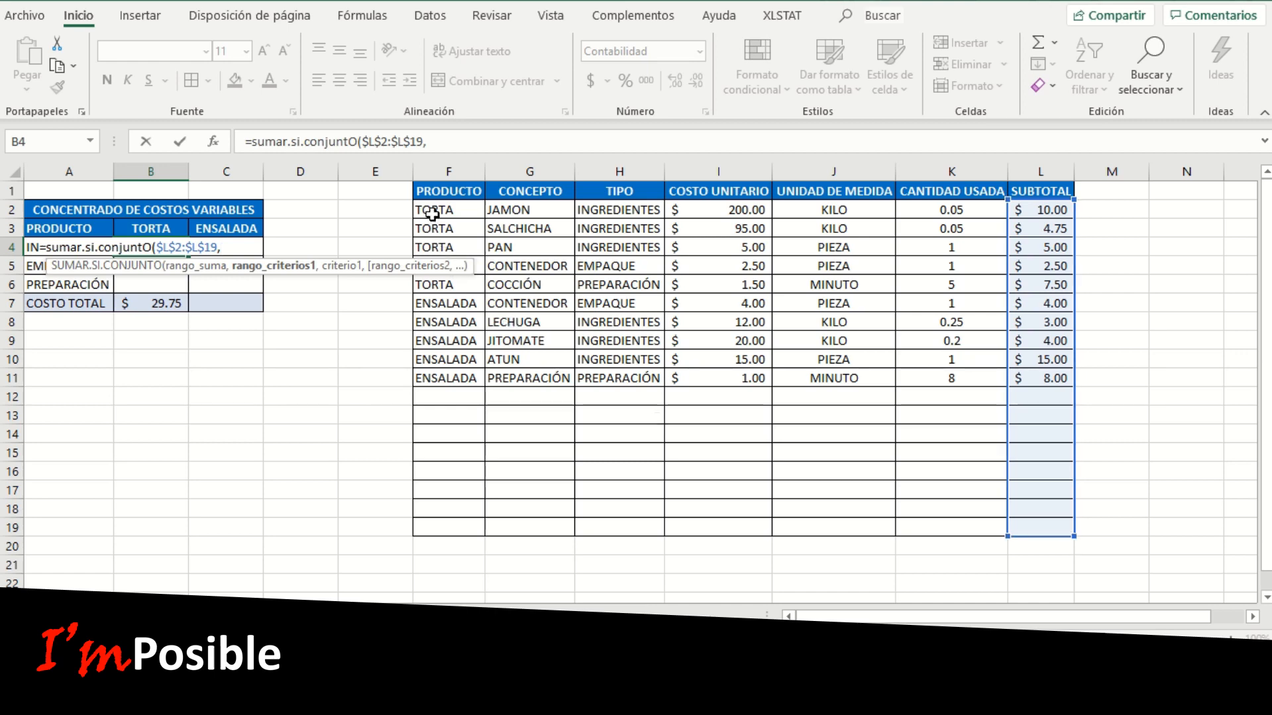
Step: Add the first condition to the B4 formula: absolute criteria range $F$2:$F$19 with the row-locked criterion B$3
left_click_drag(432, 213, 445, 520)
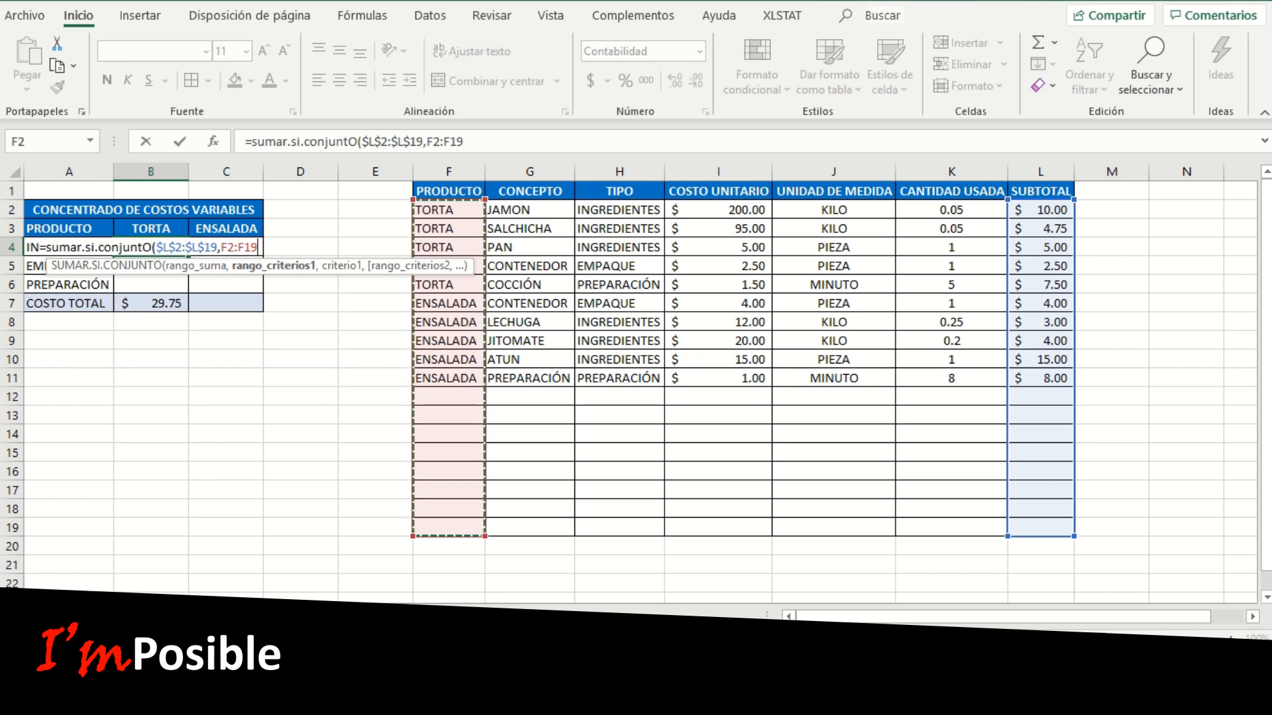
key("F4")
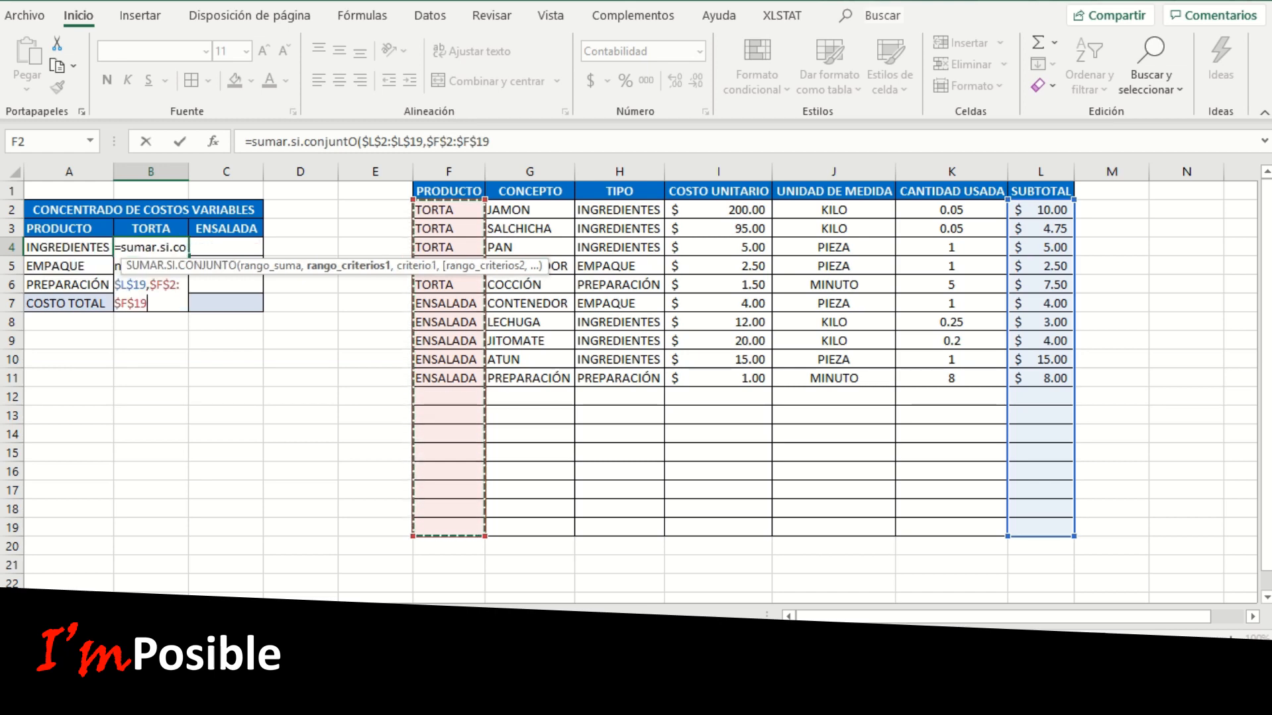
type(",")
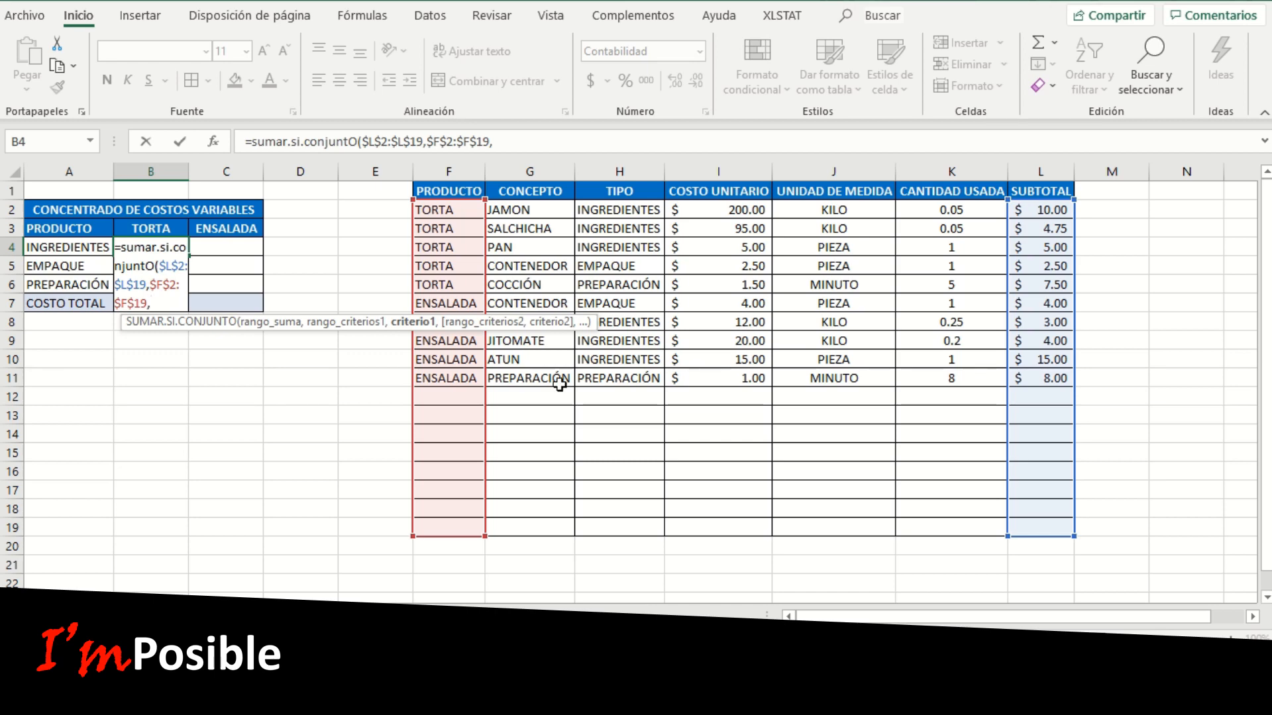
left_click(129, 230)
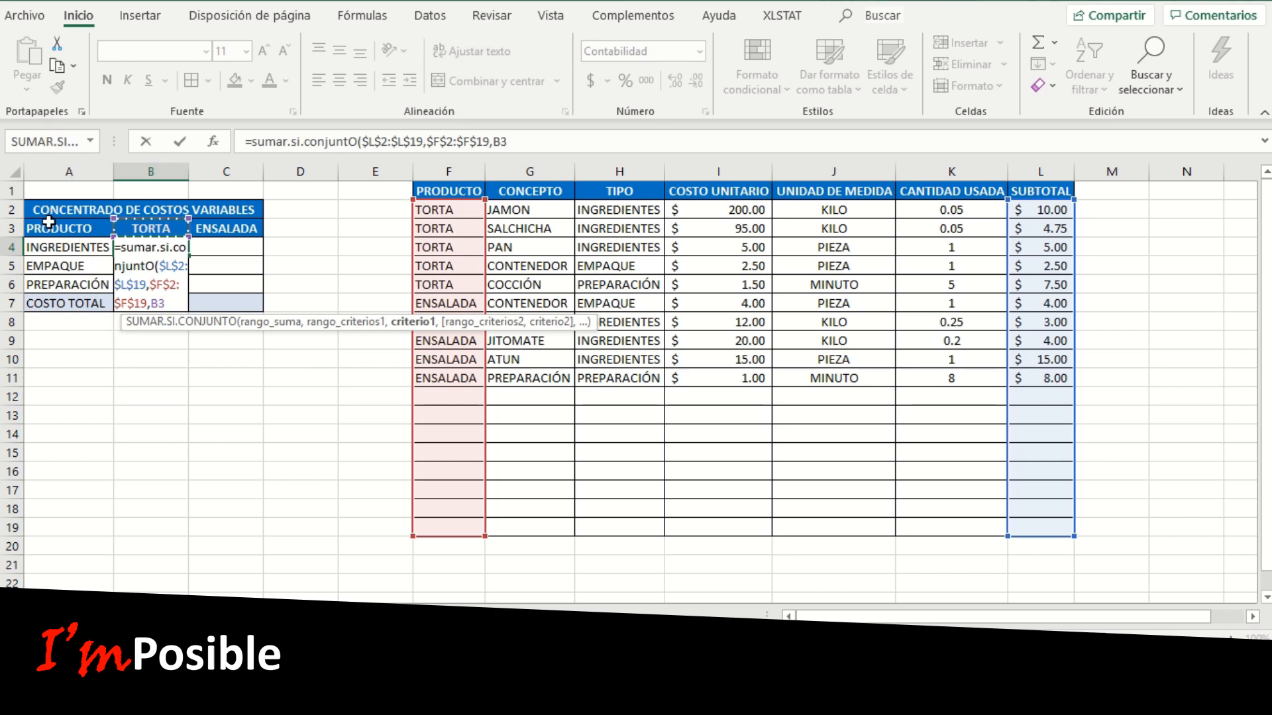
left_click(501, 144)
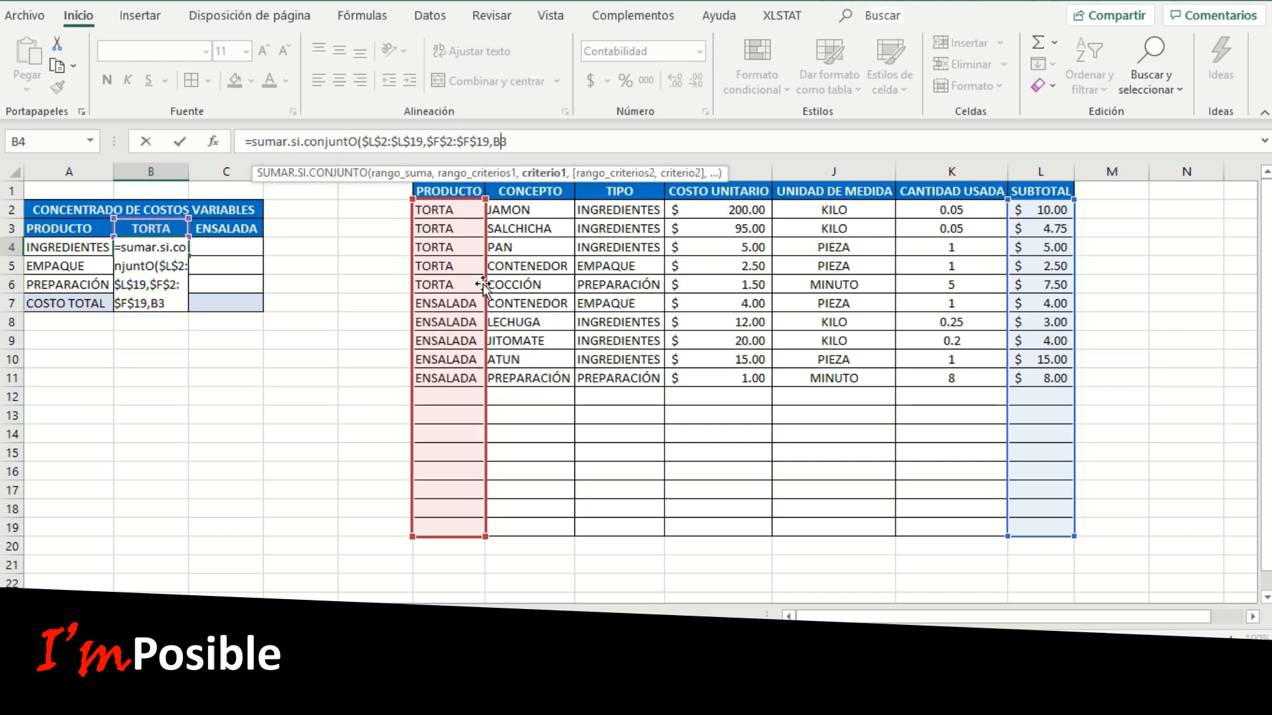
type("$3,")
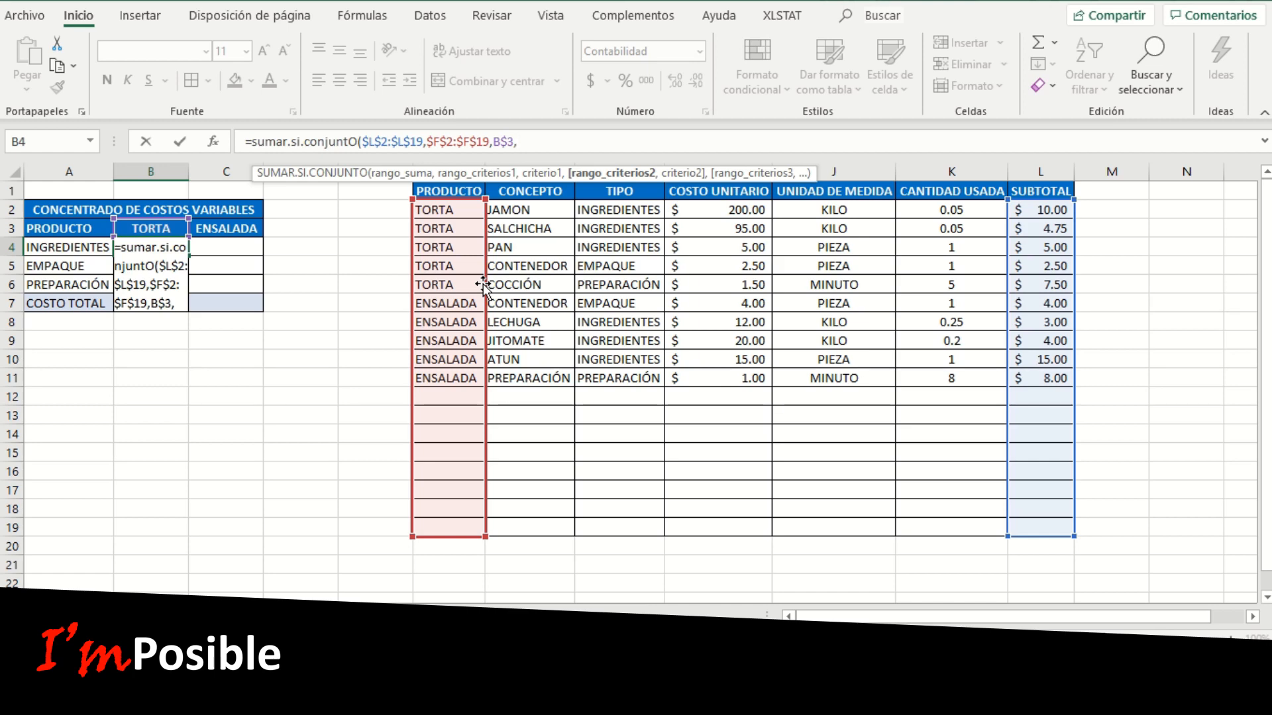
Step: Complete the B4 formula with the second condition: absolute criteria range $H$2:$H$19 with the column-locked criterion $A4
left_click_drag(616, 210, 653, 527)
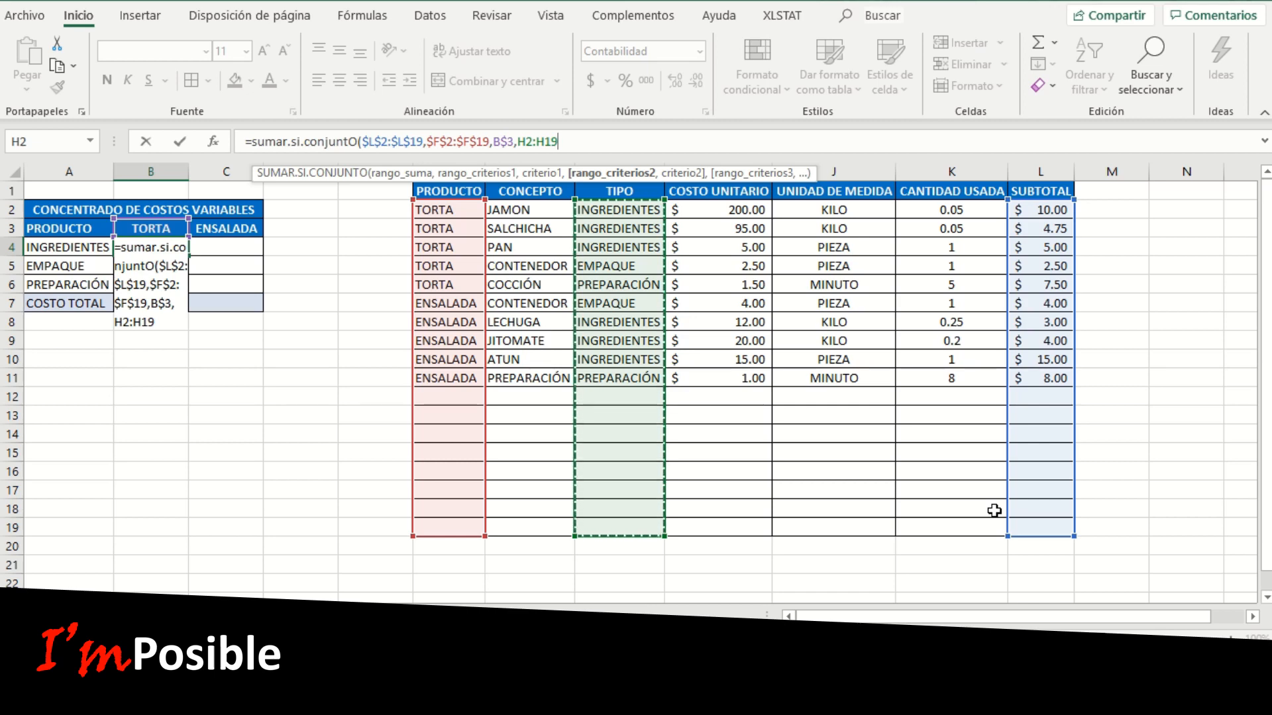
key("F4")
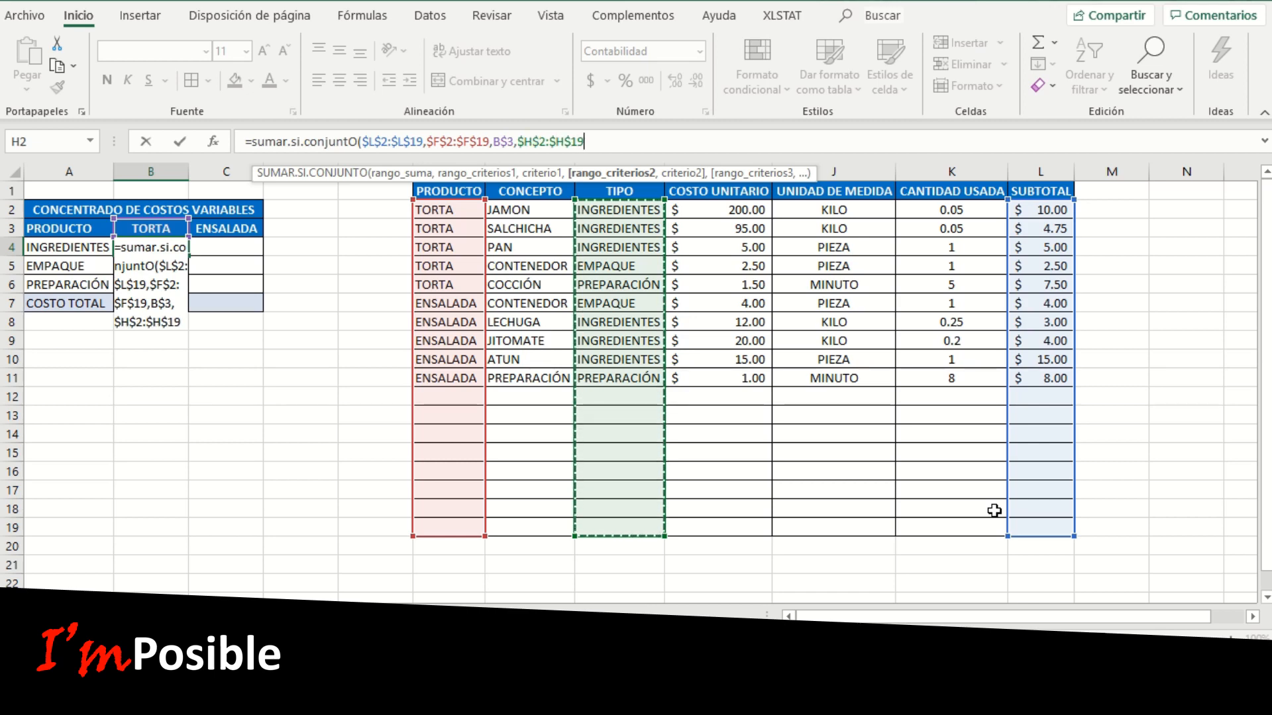
type(",")
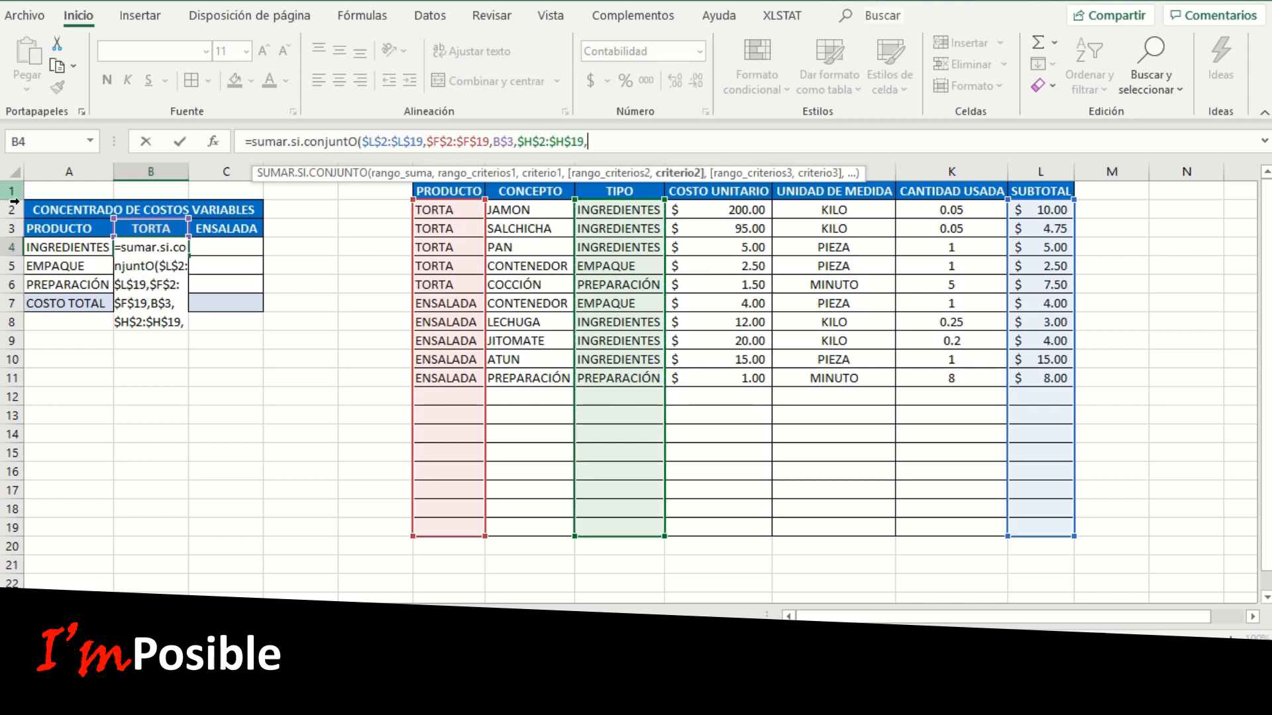
left_click(50, 244)
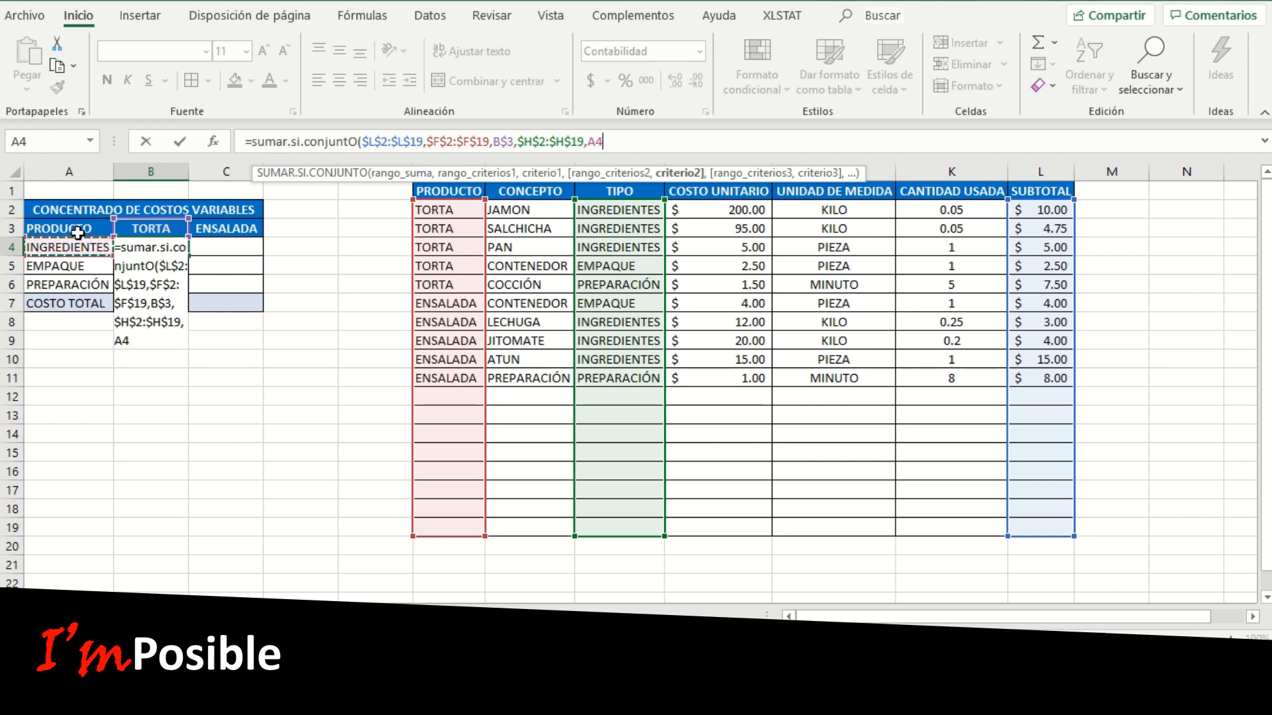
left_click(589, 140)
type("$")
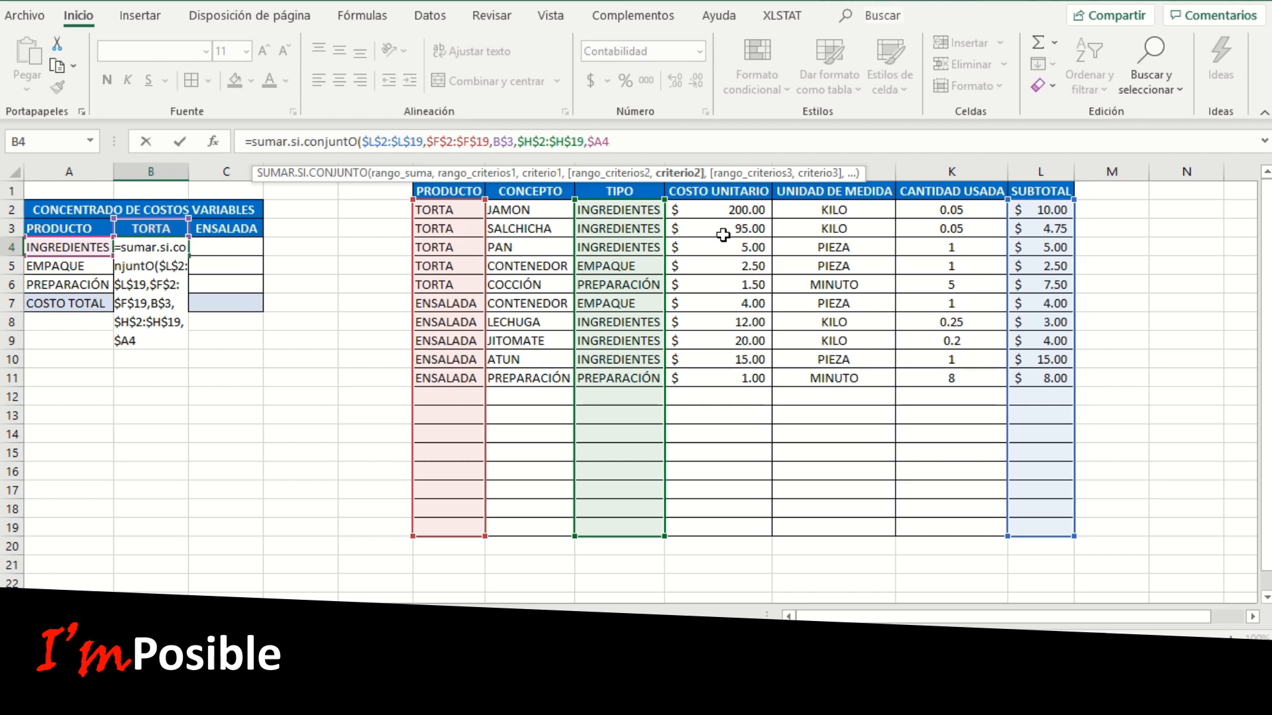
type(")")
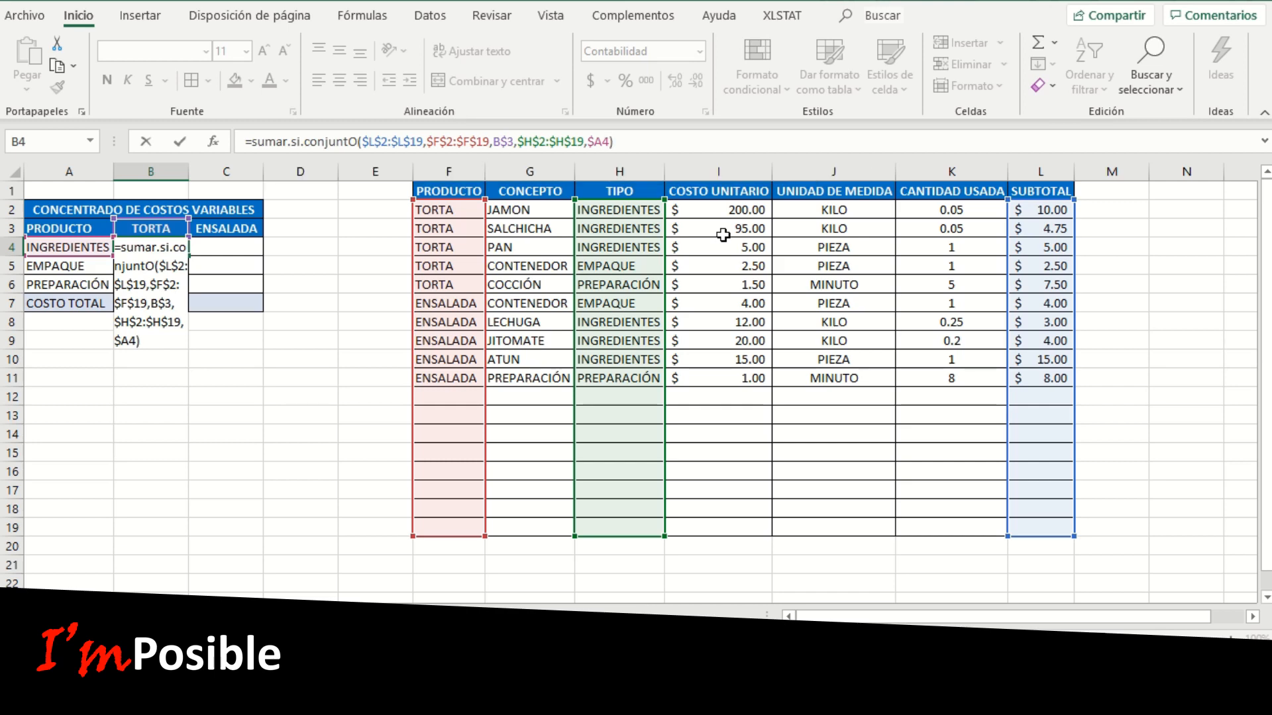
key("Return")
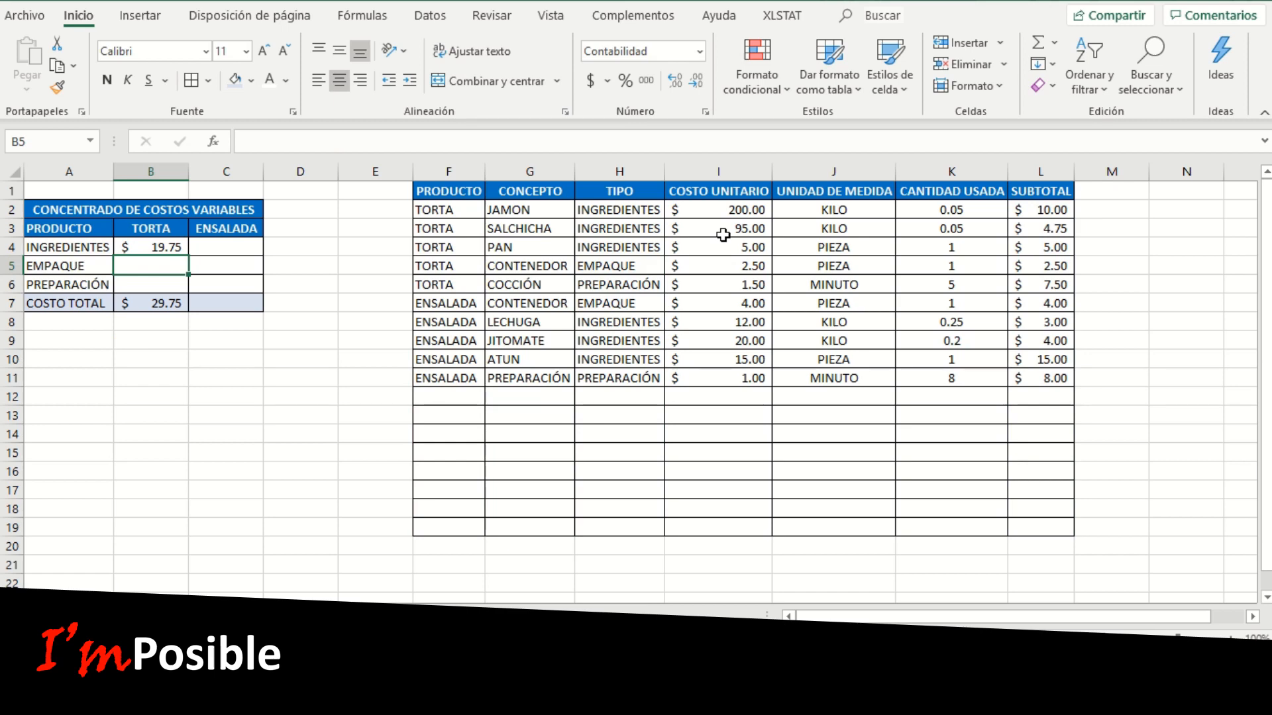
Step: Copy the SUMAR.SI.CONJUNTO formula from B4 across the remaining TORTA and ENSALADA cells of B4:C6
left_click(141, 244)
left_click_drag(190, 255, 263, 293)
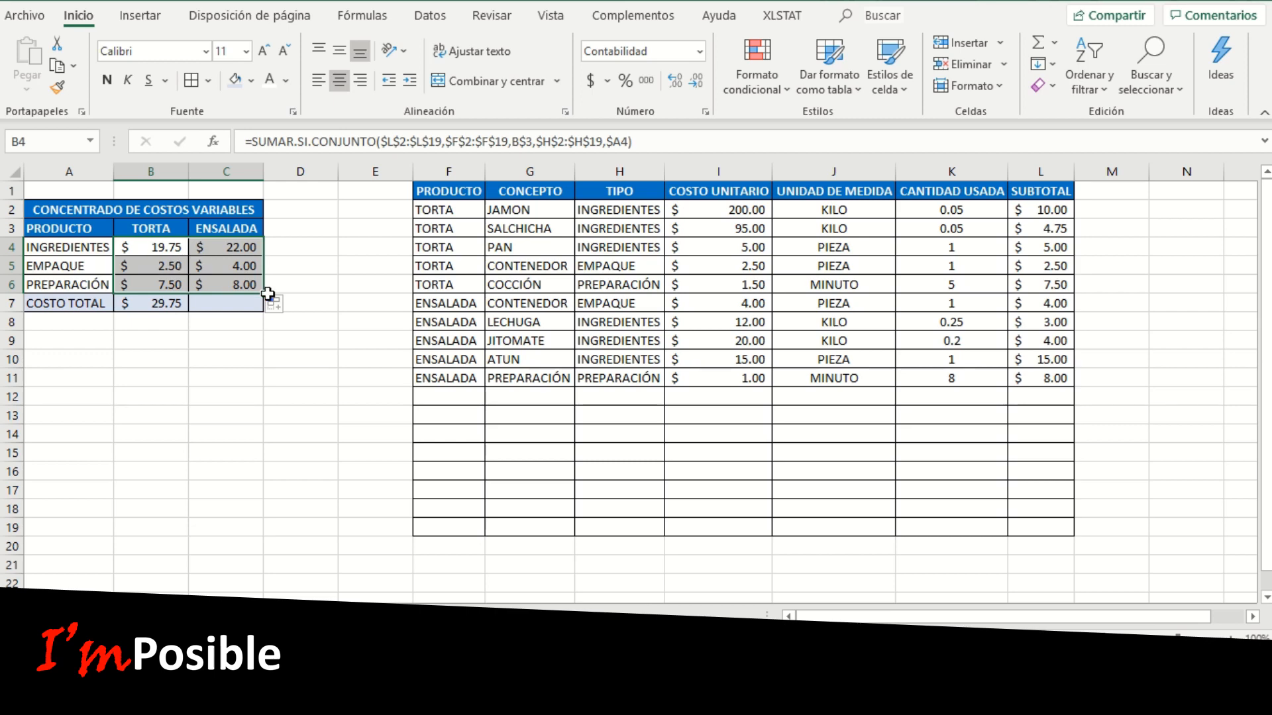
left_click(196, 356)
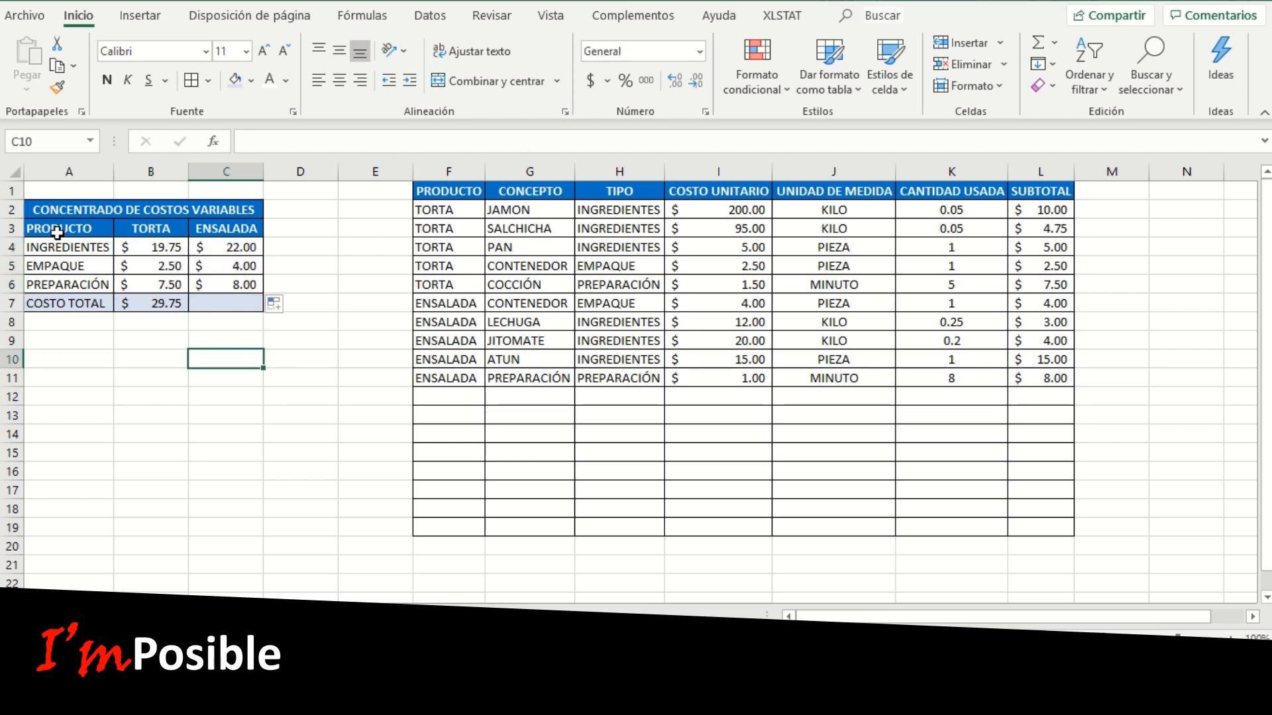
left_click(147, 232)
left_click(206, 232)
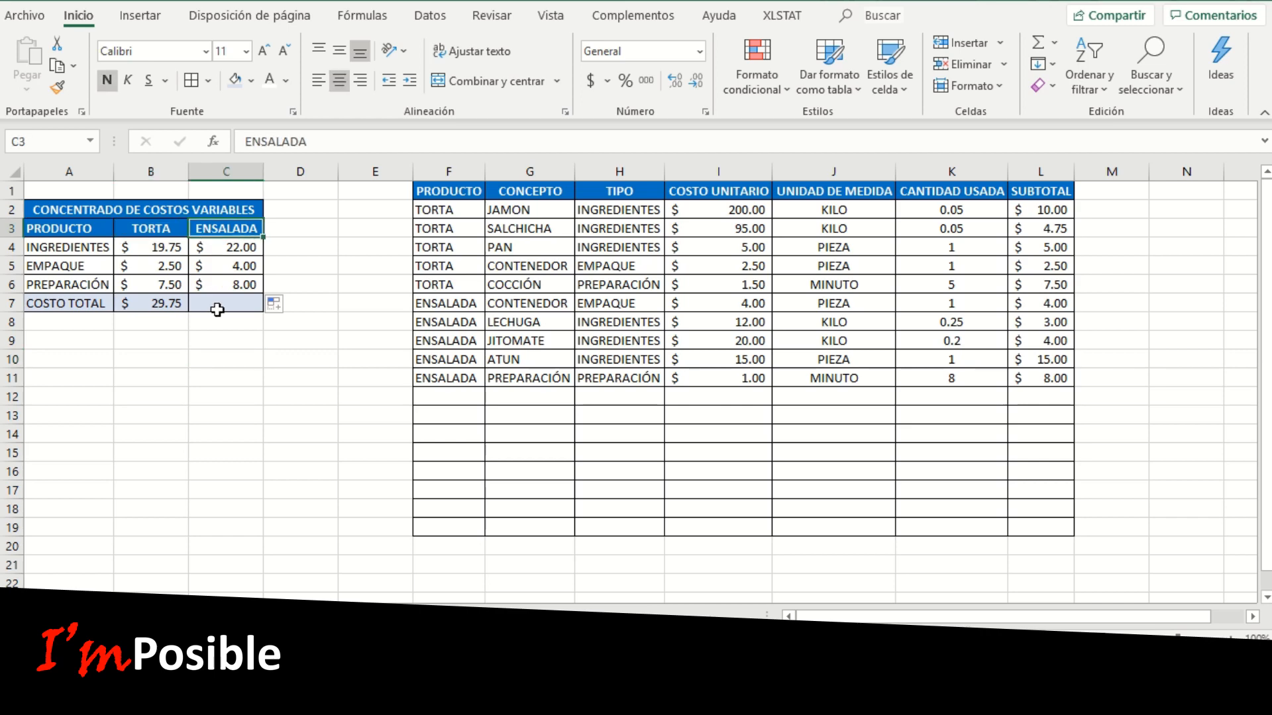
Step: Enter the ENSALADA COSTO TOTAL in C7 with the formula =SUMA(C4:C6)
left_click(217, 309)
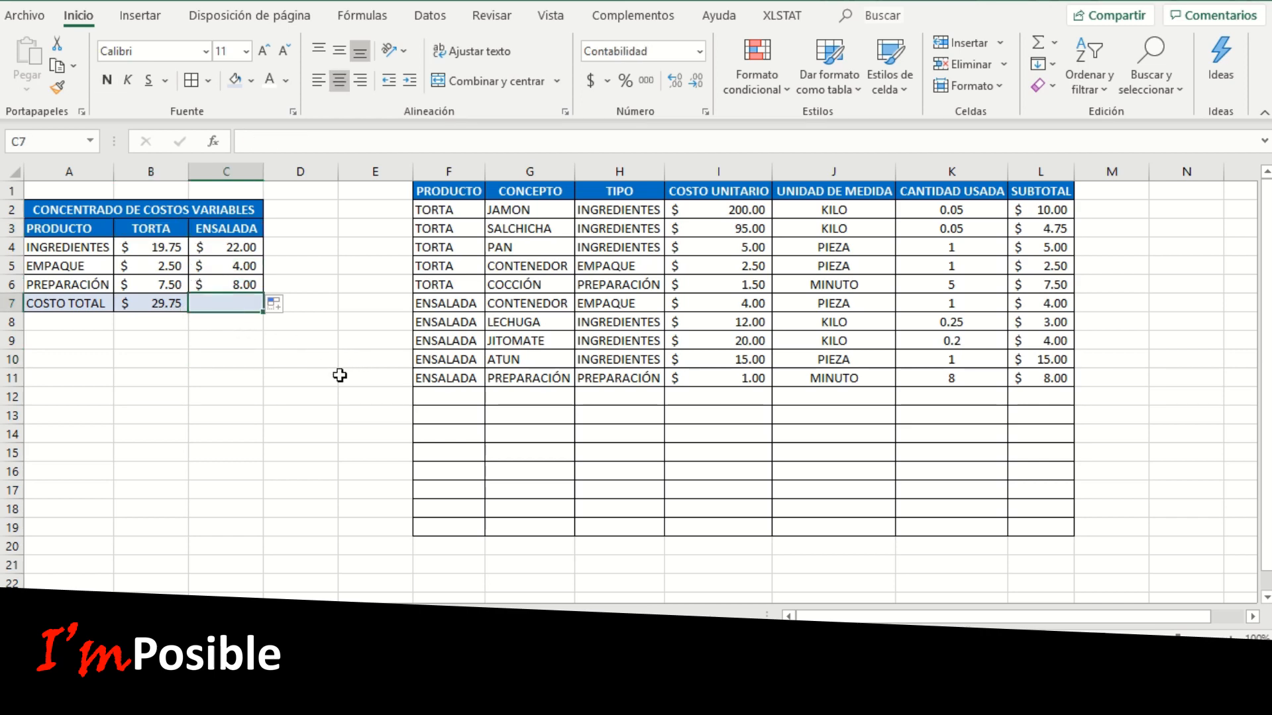
type("=SUMA")
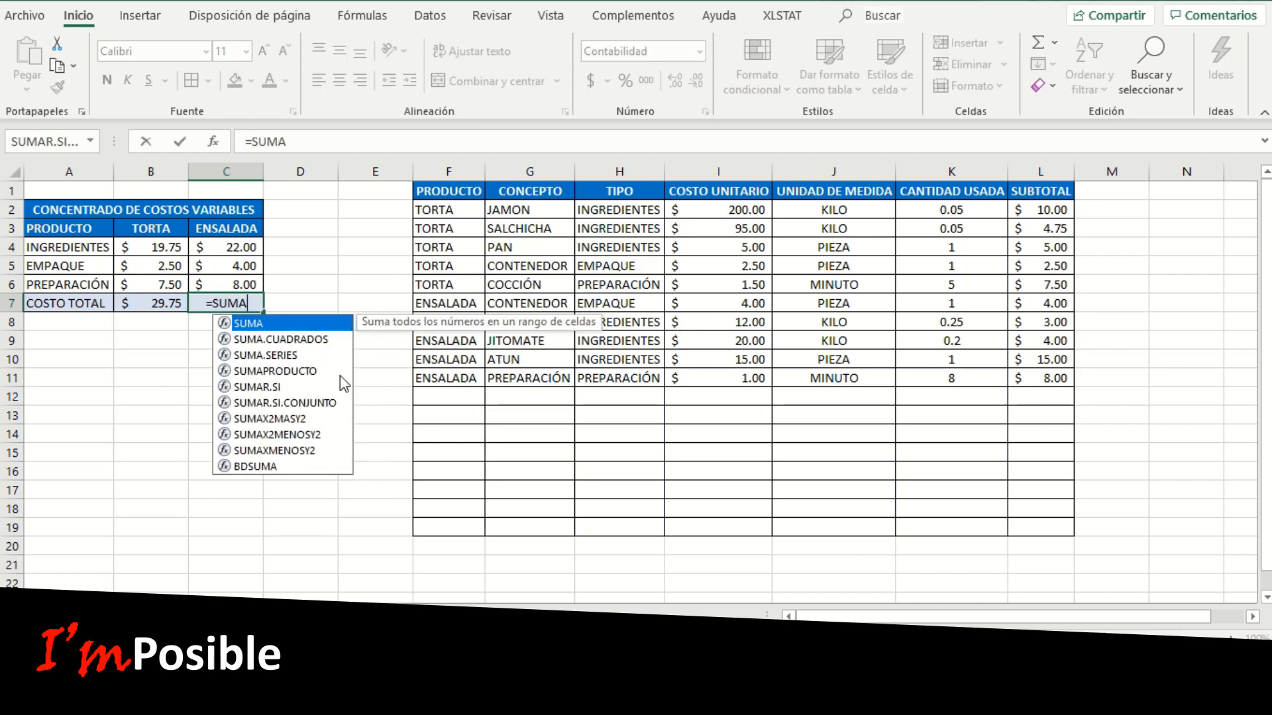
type("(")
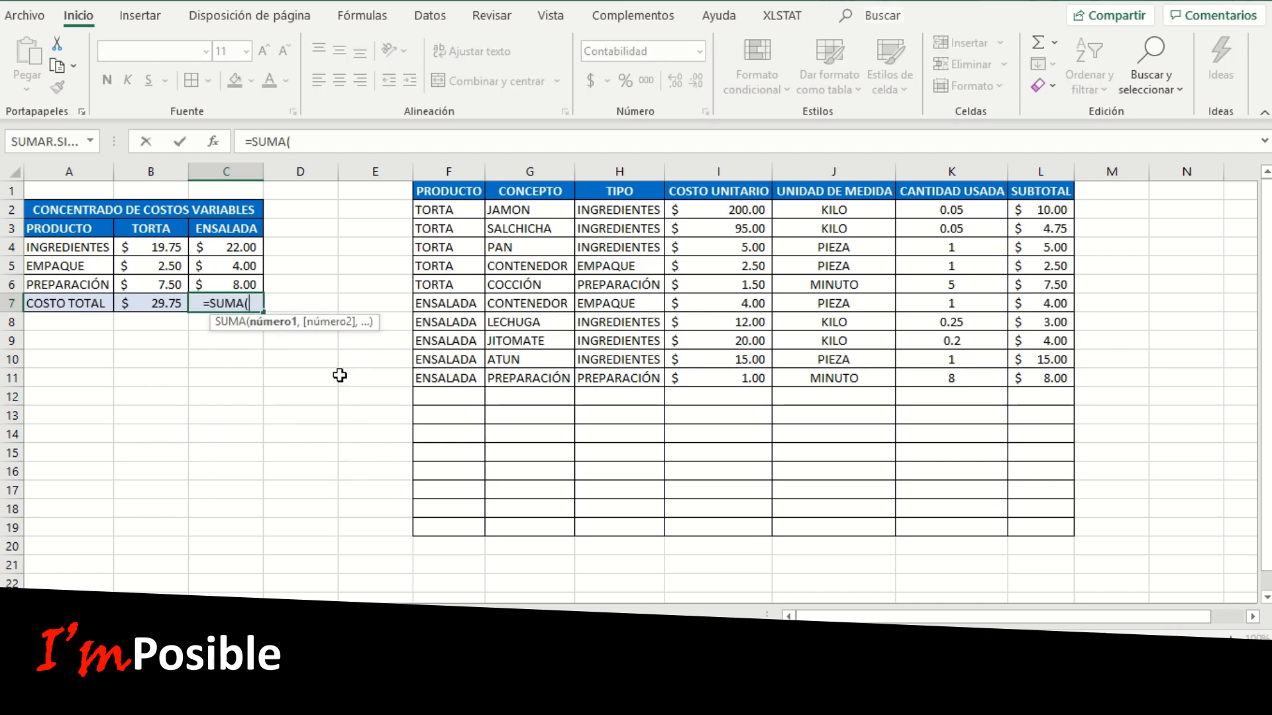
left_click_drag(222, 252, 232, 286)
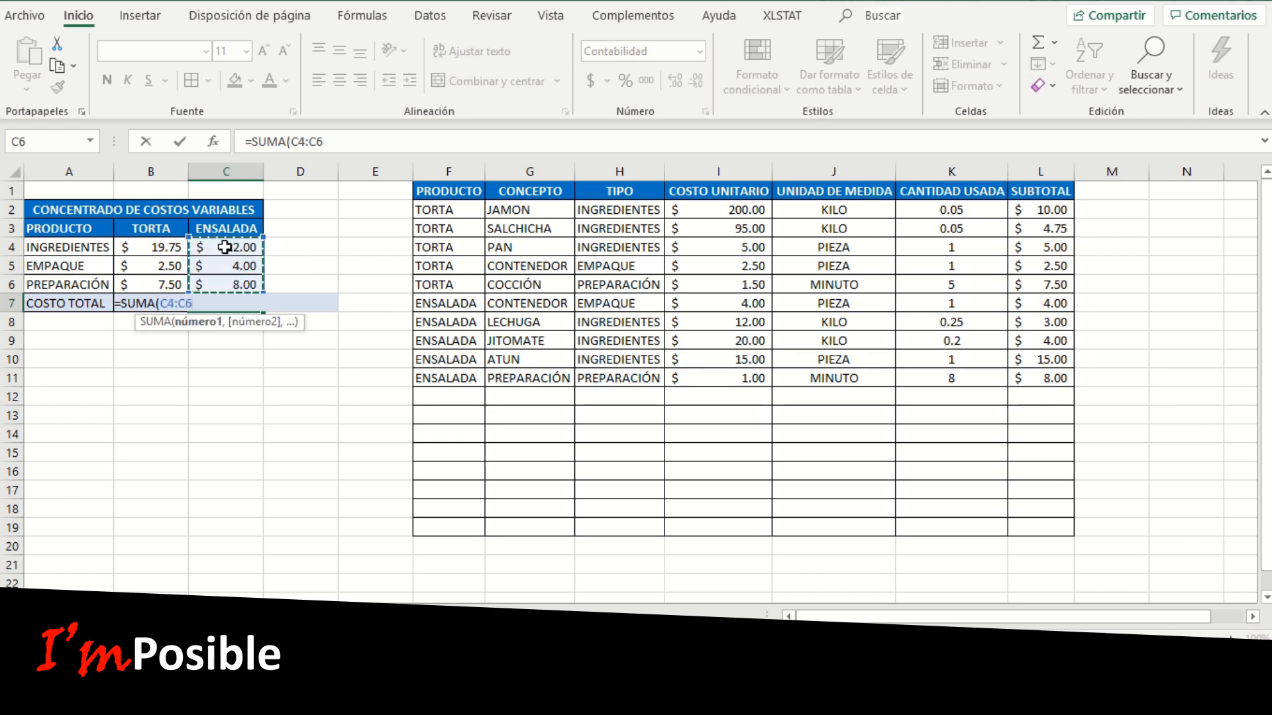
key("Return")
left_click(215, 374)
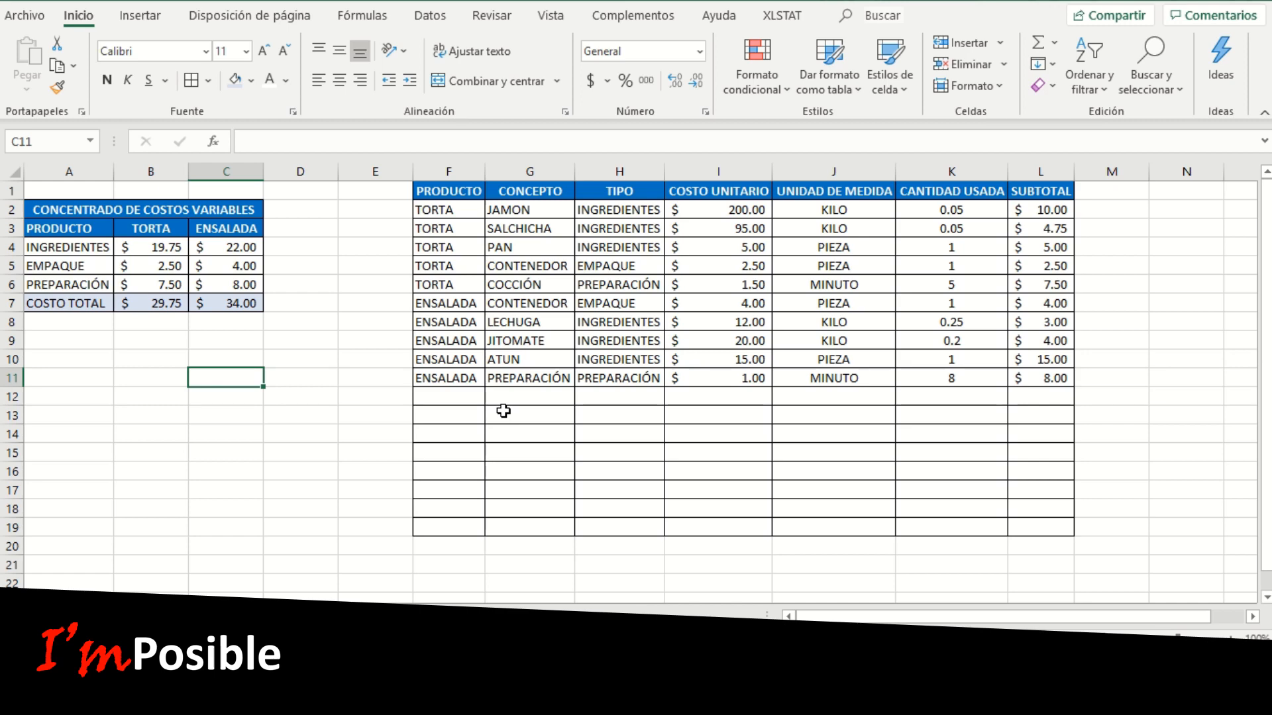
Step: Add two new rows to the cost table with TORTA as the PRODUCTO in F12 and F13
left_click(473, 396)
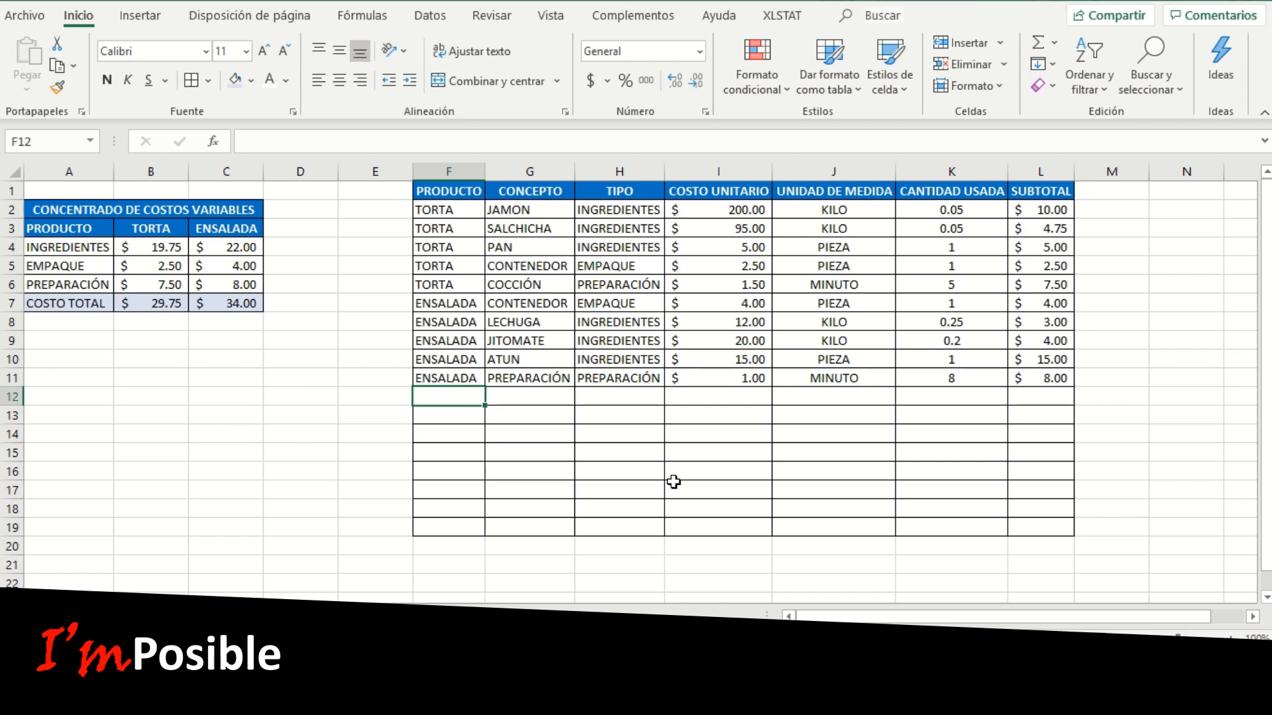
type("T")
key("Return")
type("TA")
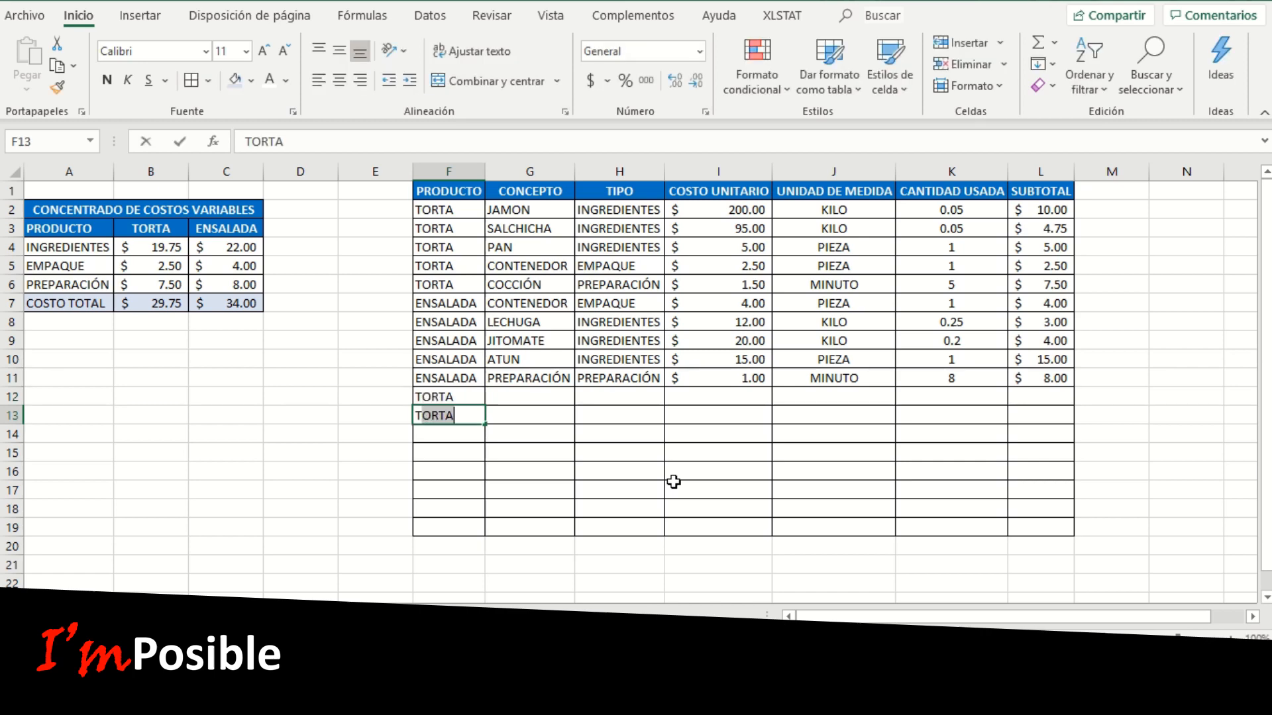
Step: Enter the CONCEPTO of the new TORTA rows: AGUACATE in G12 and QUESO in G13
key("Tab")
key("Up")
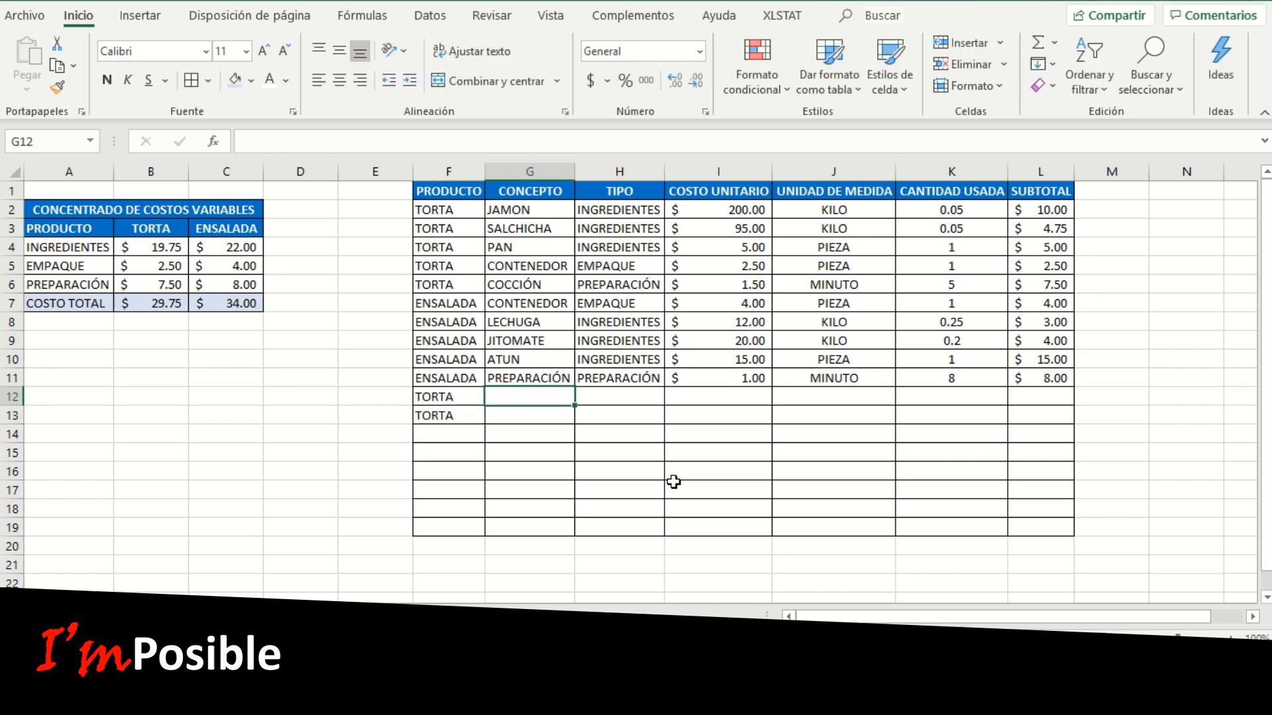
type("AGUACATE")
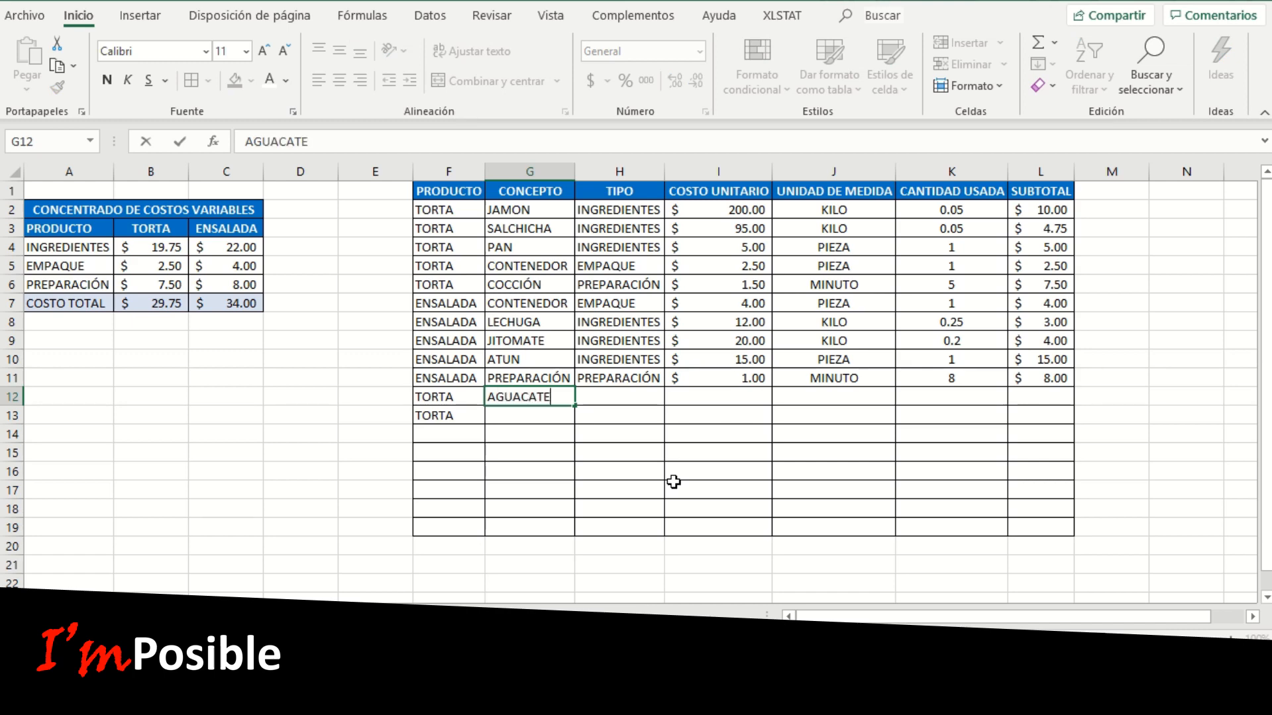
key("Return")
type("QUESI")
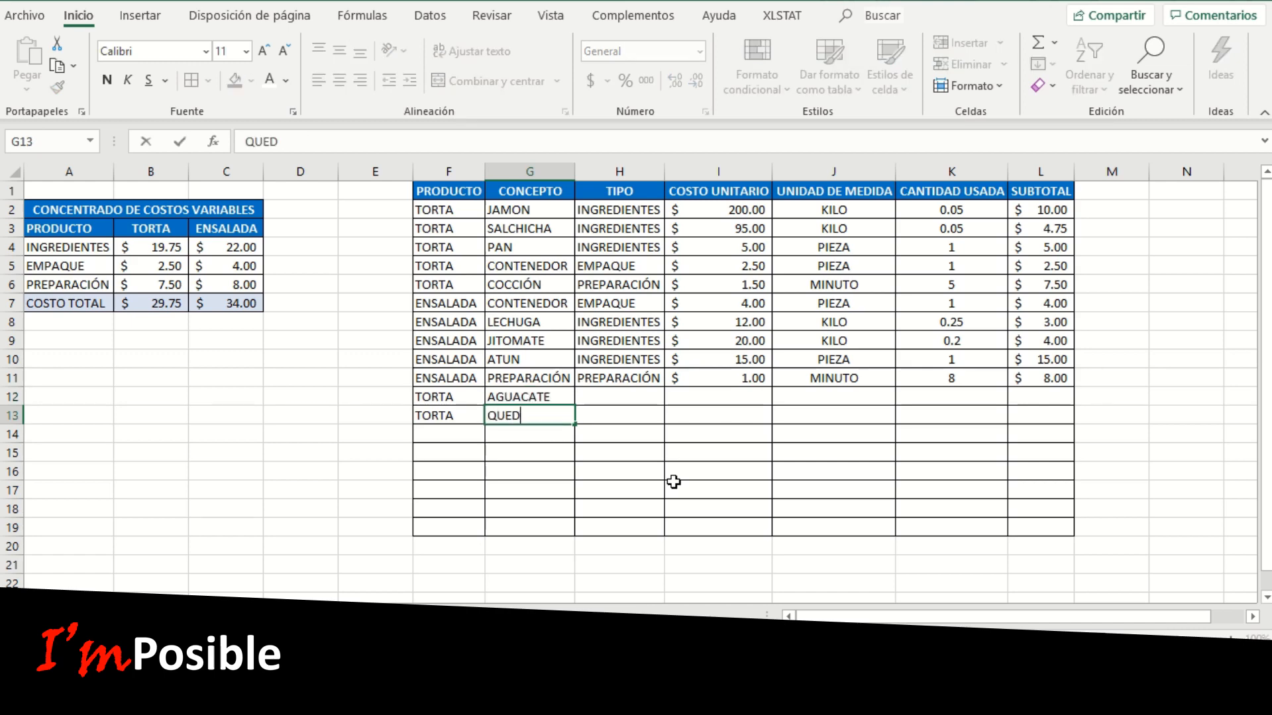
type("O")
Step: Set the TIPO of AGUACATE and QUESO to INGREDIENTES in H12:H13
key("Tab")
key("Up")
type("INGREDIENTES")
key("Return")
type("INGREDIENTES")
key("Return")
Step: Enter the COSTO UNITARIO of AGUACATE as 40 and of QUESO as 150
key("Right")
key("Up")
key("Up")
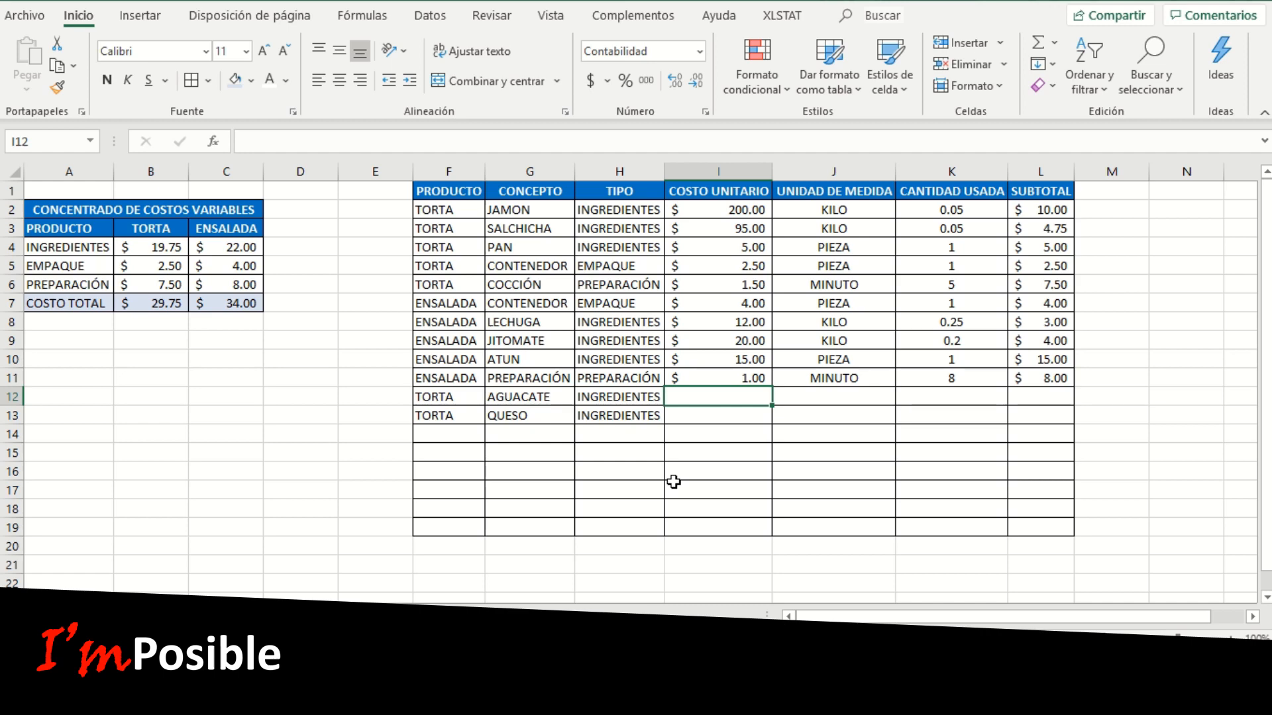
type("40")
key("Return")
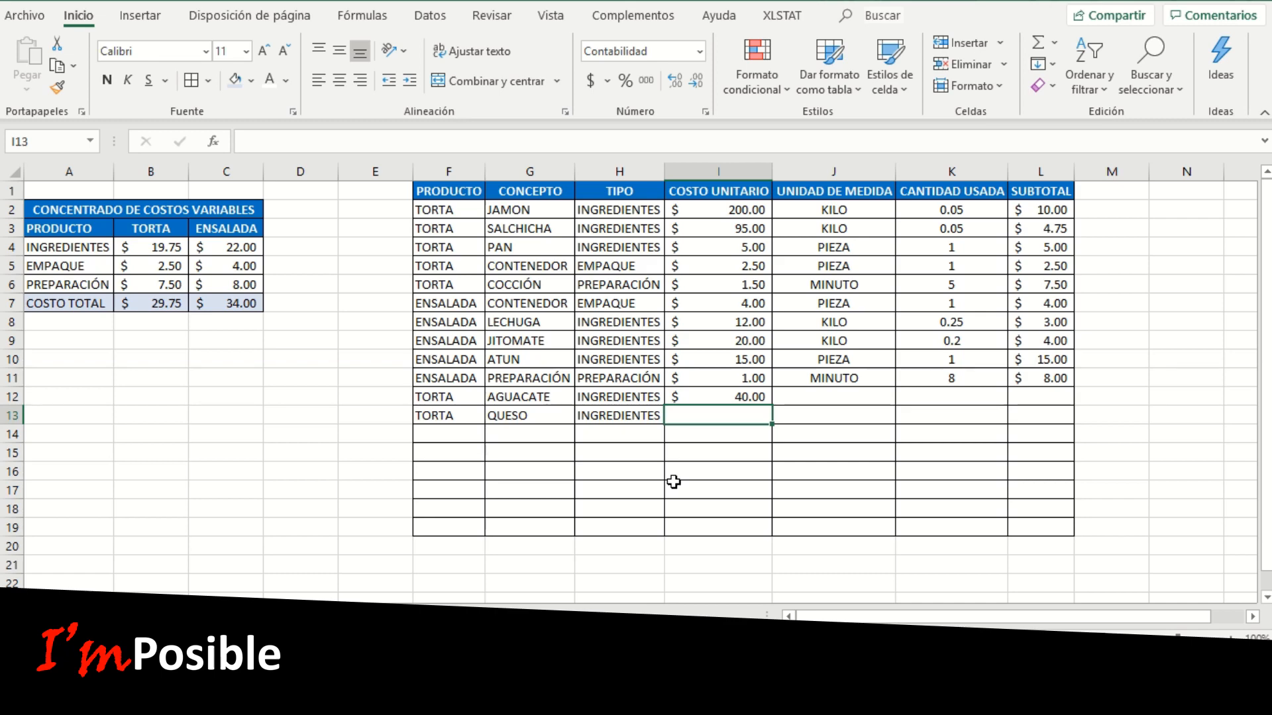
type("150")
key("Return")
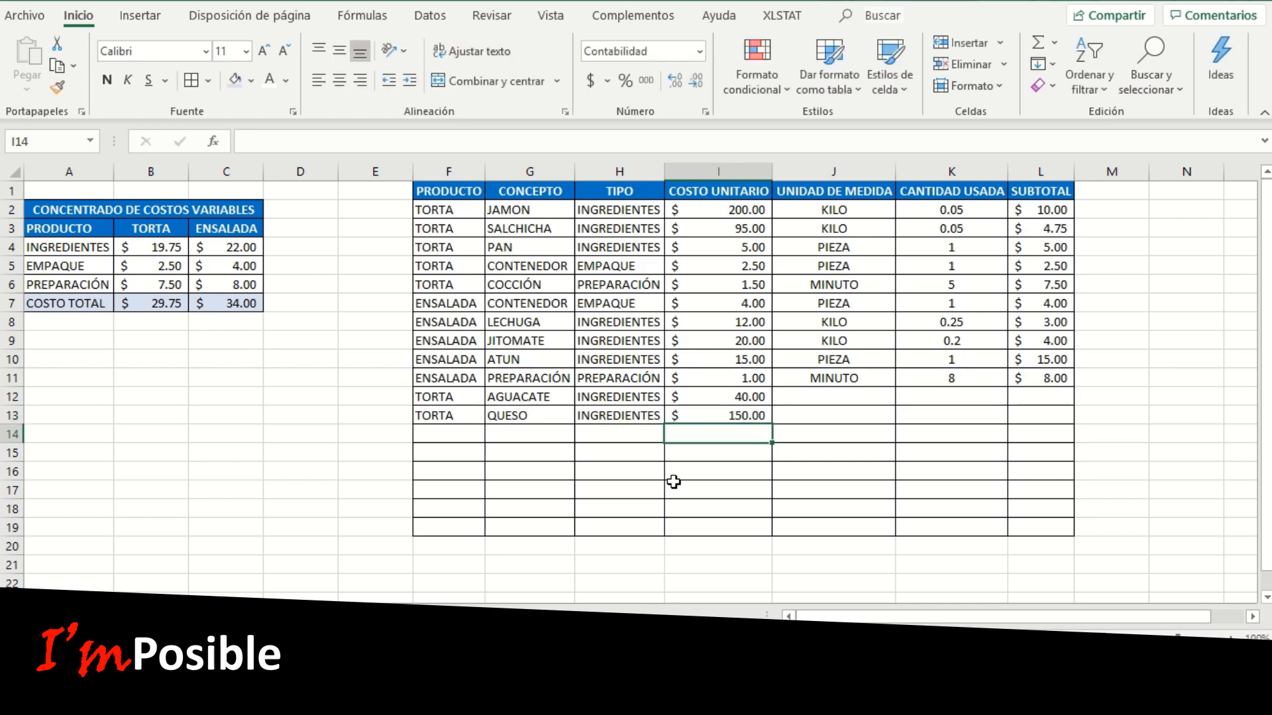
Step: Set the UNIDAD DE MEDIDA of AGUACATE and QUESO to KILO in J12:J13
key("Up")
key("Up")
key("Right")
type("KI")
key("Return")
type("KI")
key("Return")
Step: Enter 0.05 as the CANTIDAD USADA for both AGUACATE and QUESO in K12:K13
key("Up")
key("Up")
key("Right")
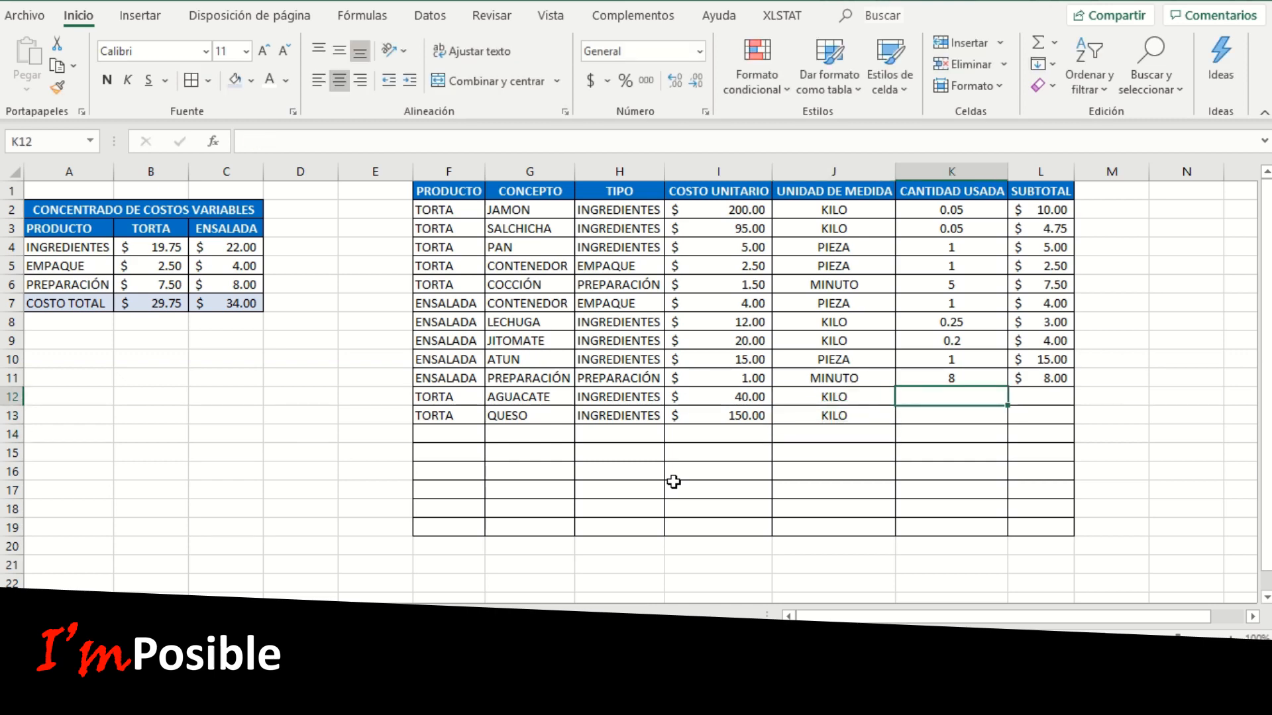
type("0.05")
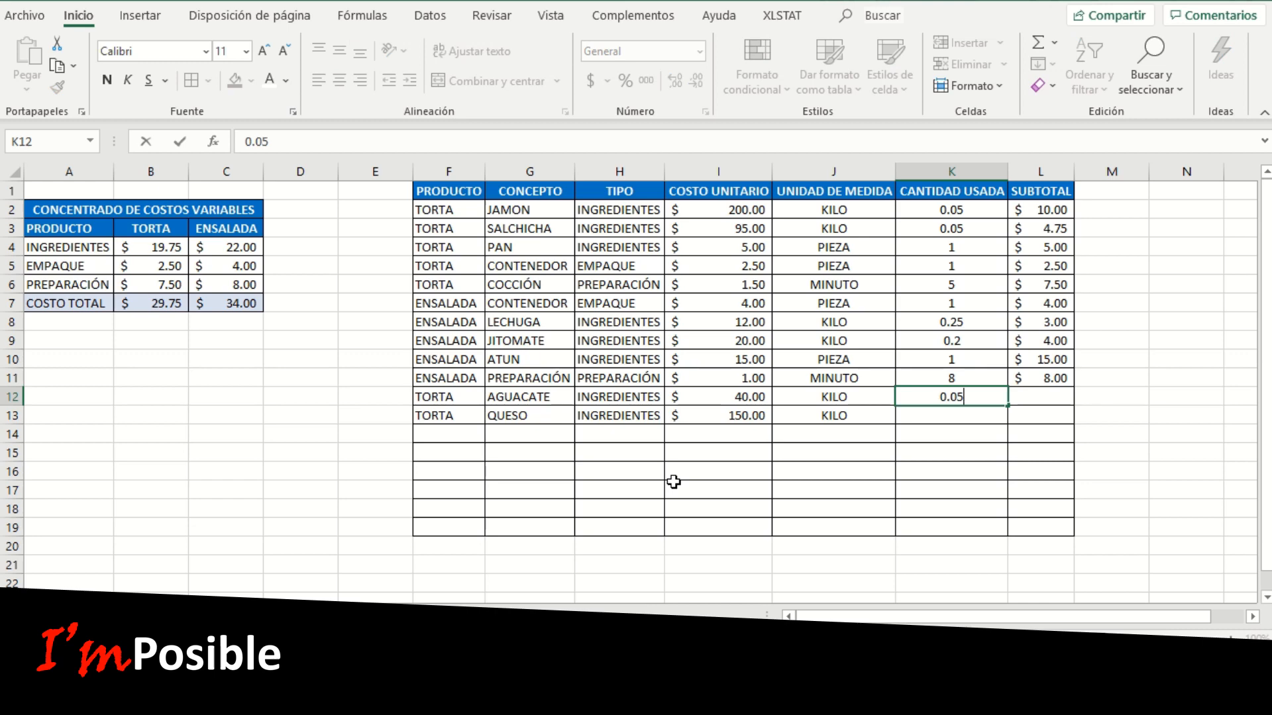
key("Return")
type("0.05")
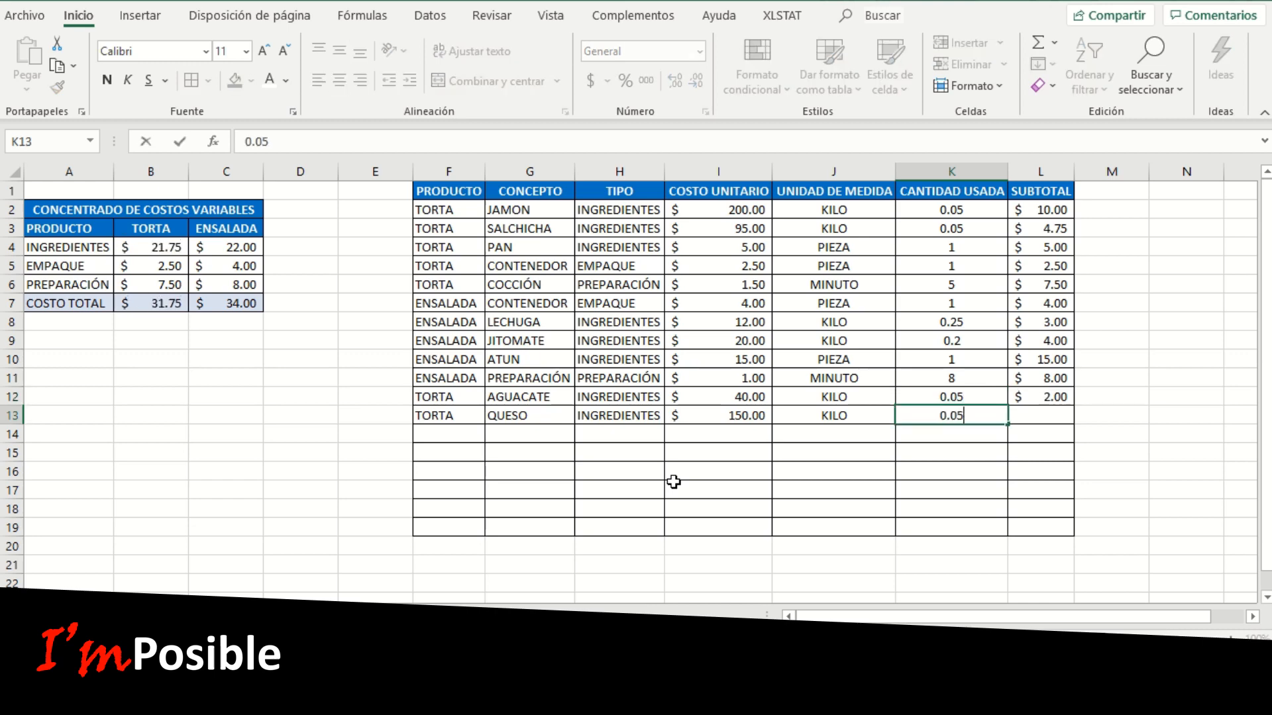
key("Return")
Step: Clear the subtotal formulas of AGUACATE and QUESO in L12:L13
key("Up")
key("Up")
key("Right")
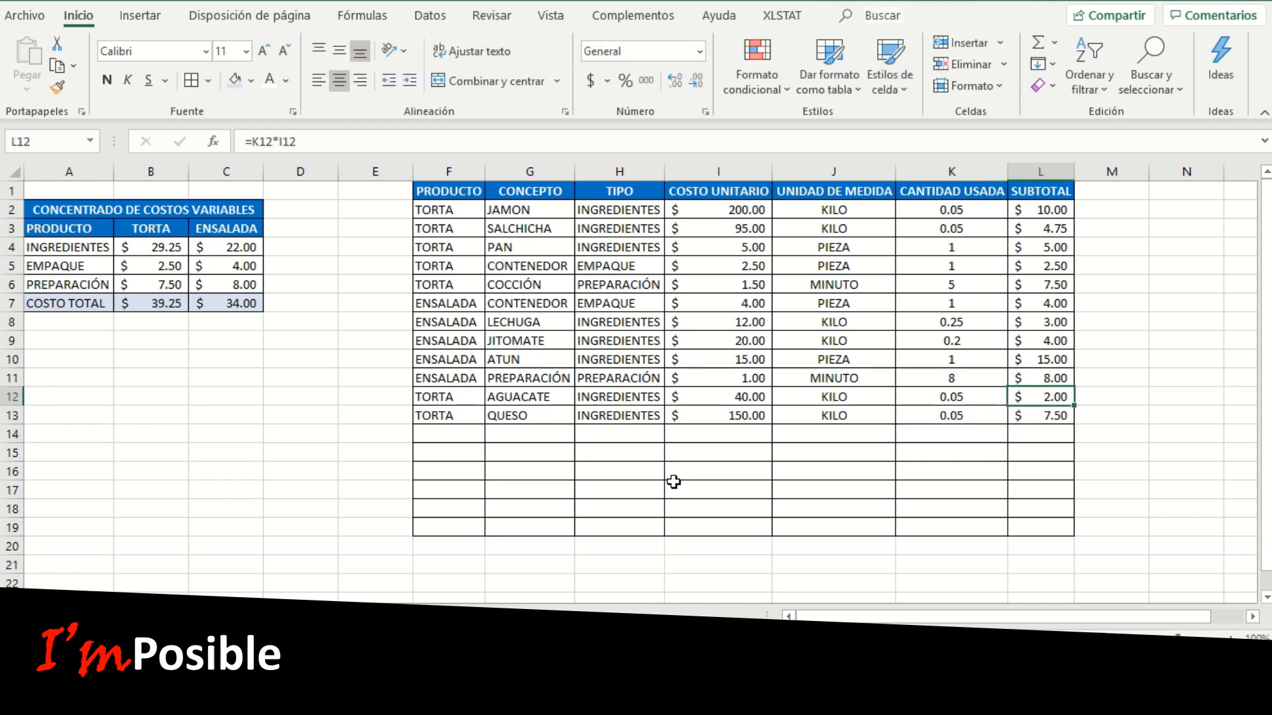
key("shift+Down")
key("ctrl+d")
key("Delete")
key("Up")
key("Down")
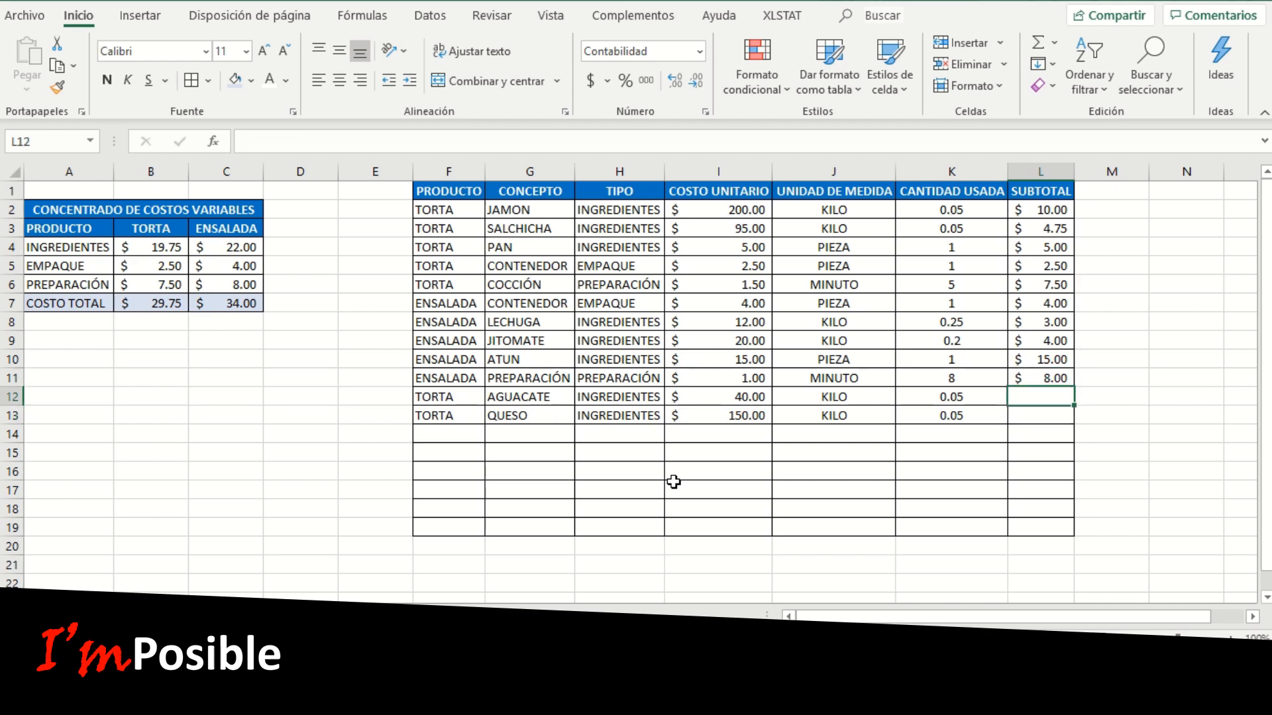
Step: Enter the AGUACATE subtotal in L12 as quantity used times unit cost, =K12*I12
type("=")
key("Left")
type("*")
key("Left")
key("Left")
key("Left")
key("Return")
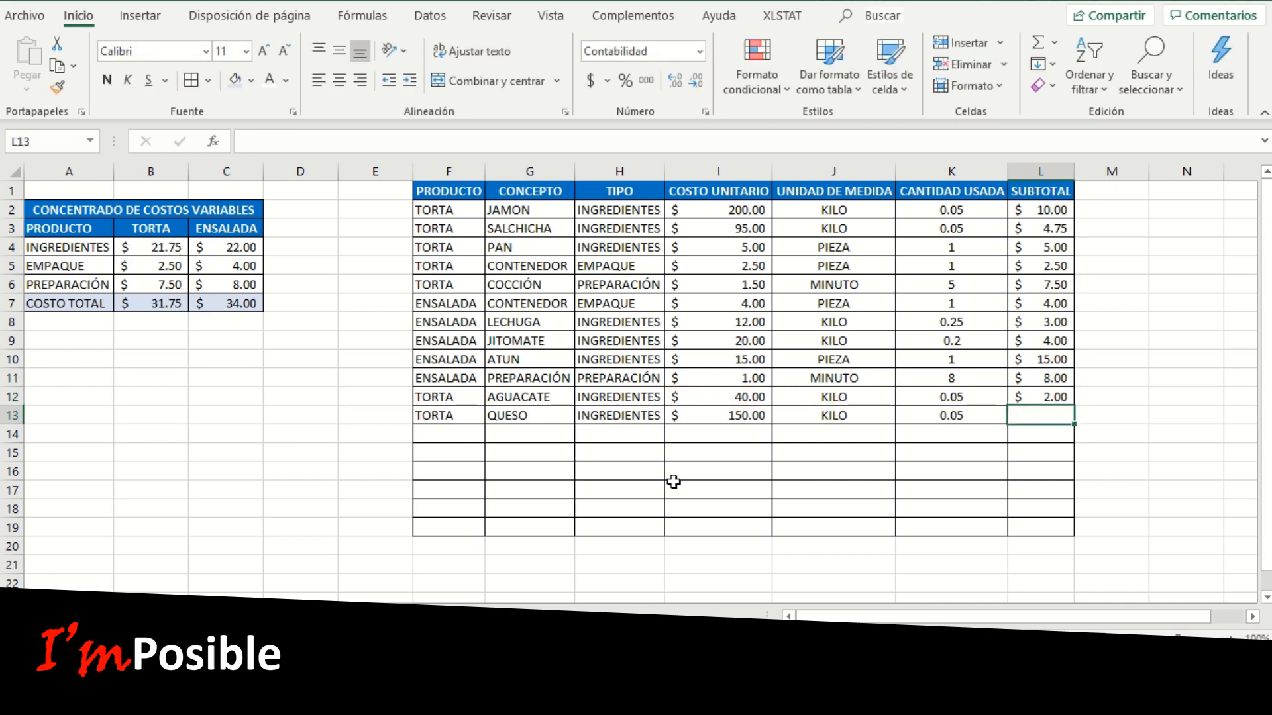
Step: Enter the QUESO subtotal in L13 as quantity used times unit cost, =K13*I13
type("=")
key("Left")
type("*")
key("Left")
key("Left")
key("Left")
key("Return")
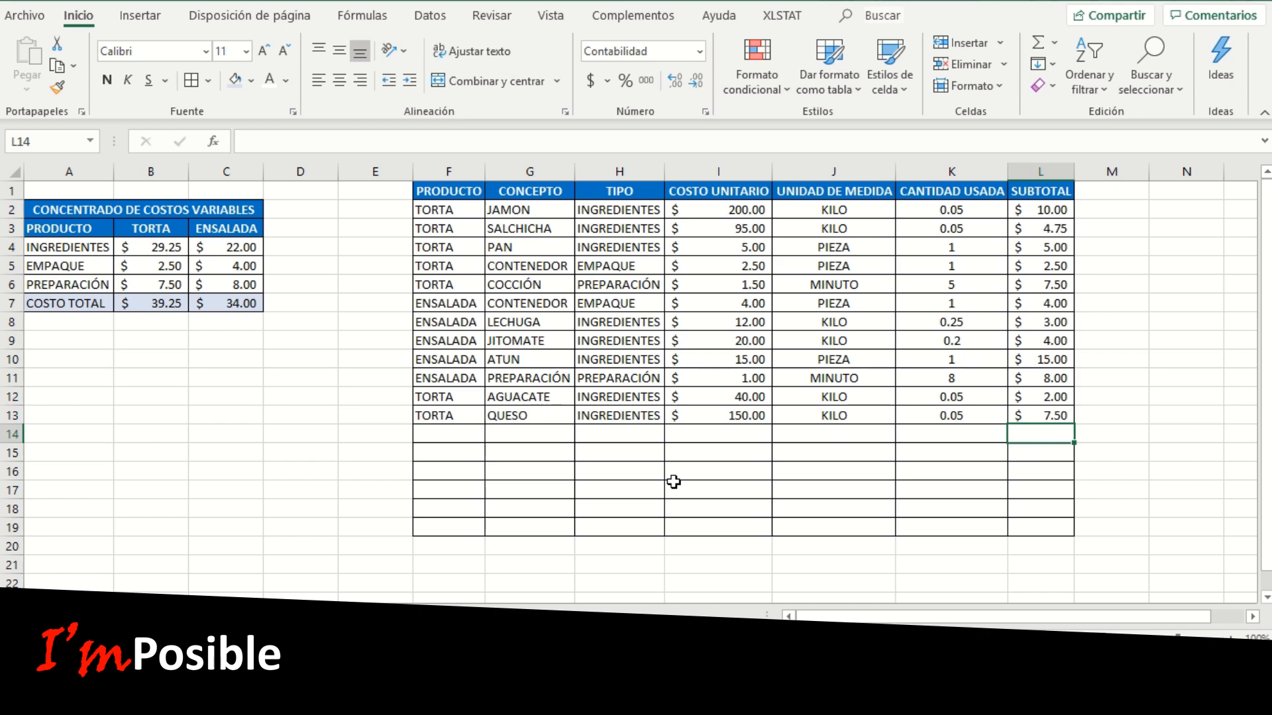
key("Left")
key("Left")
key("Left")
key("Left")
key("Left")
key("Left")
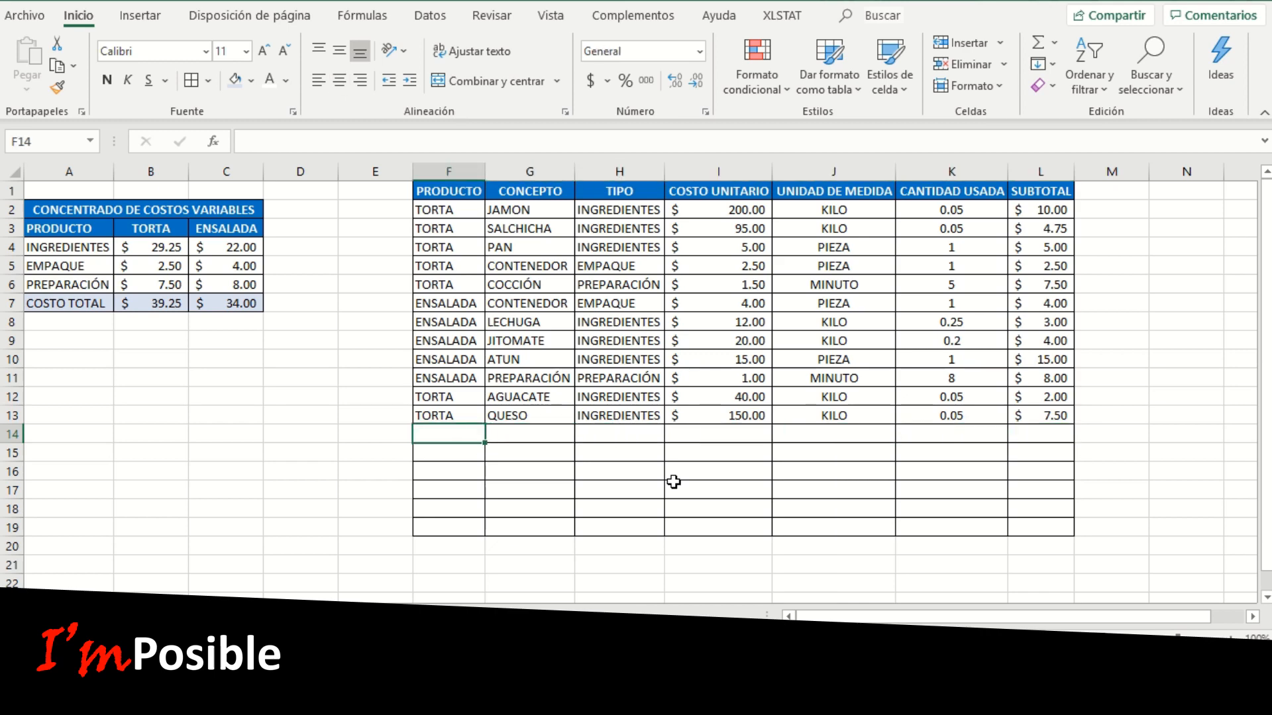
type("BOLSA")
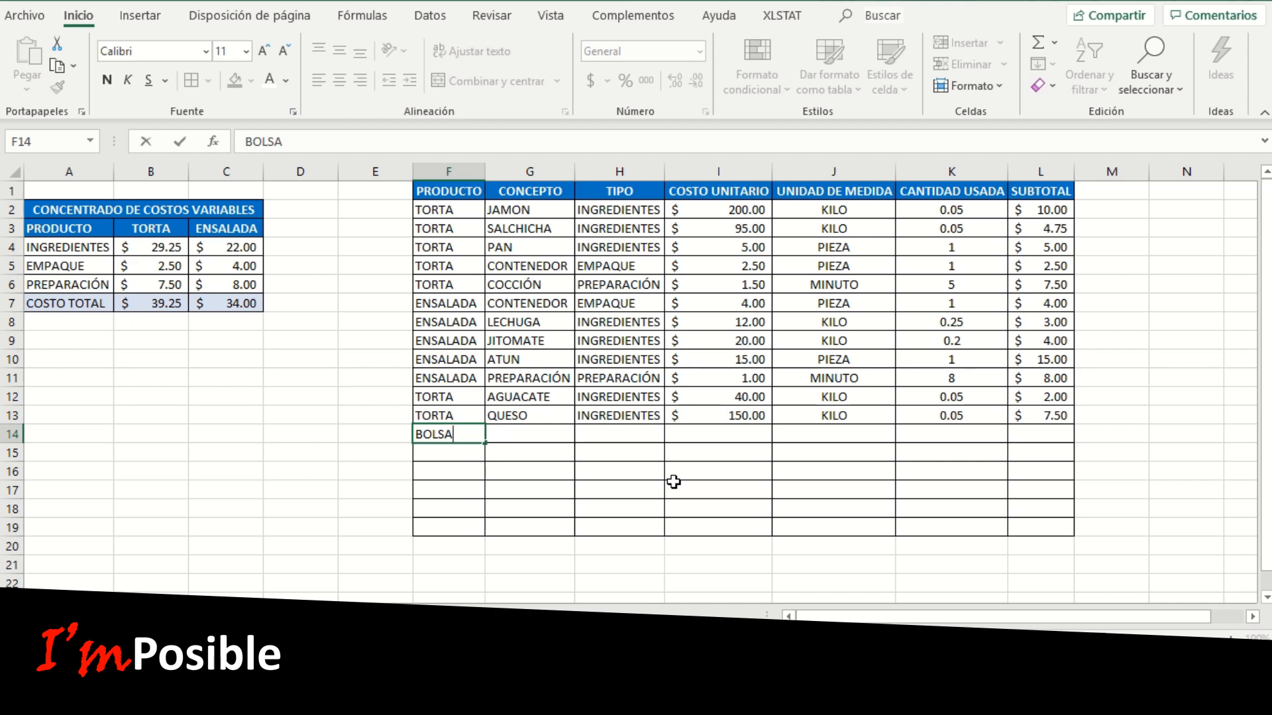
key("Return")
key("Up")
Step: Add two BOLSA rows to the cost table, for TORTA in row 14 and ENSALADA in row 15
type("TORTA")
key("Return")
type("ENSALADA")
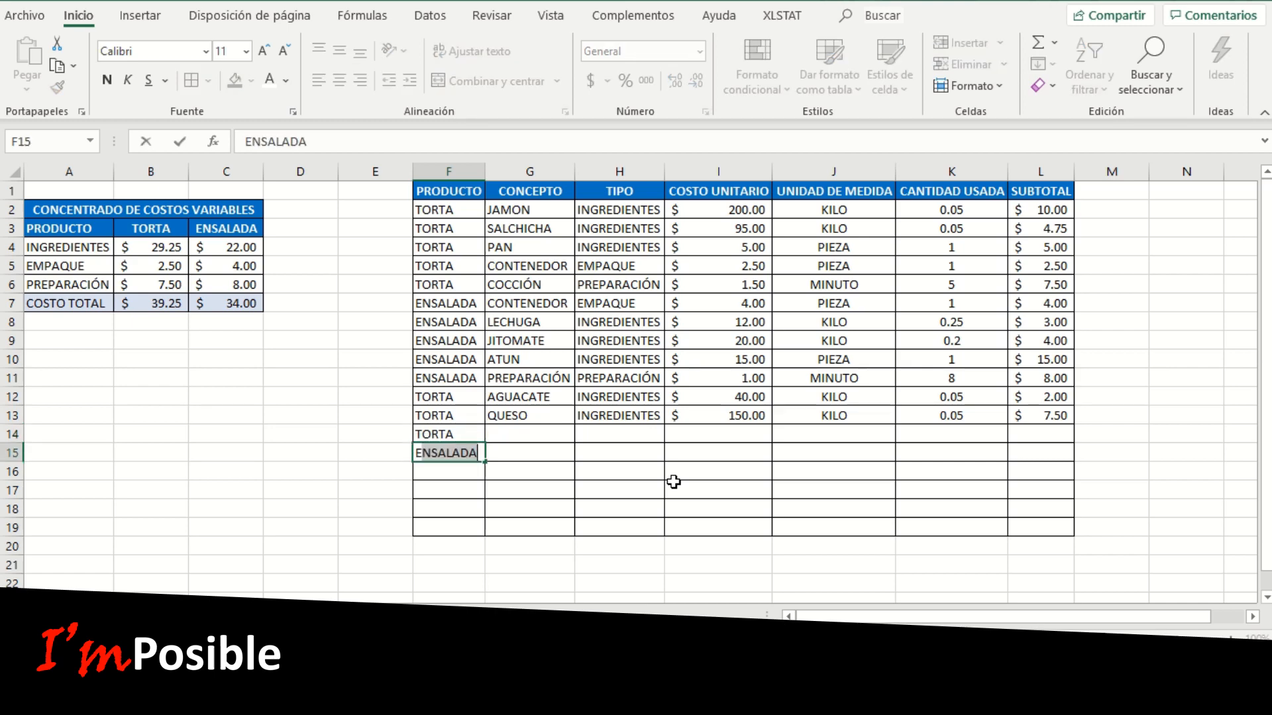
key("Tab")
key("Up")
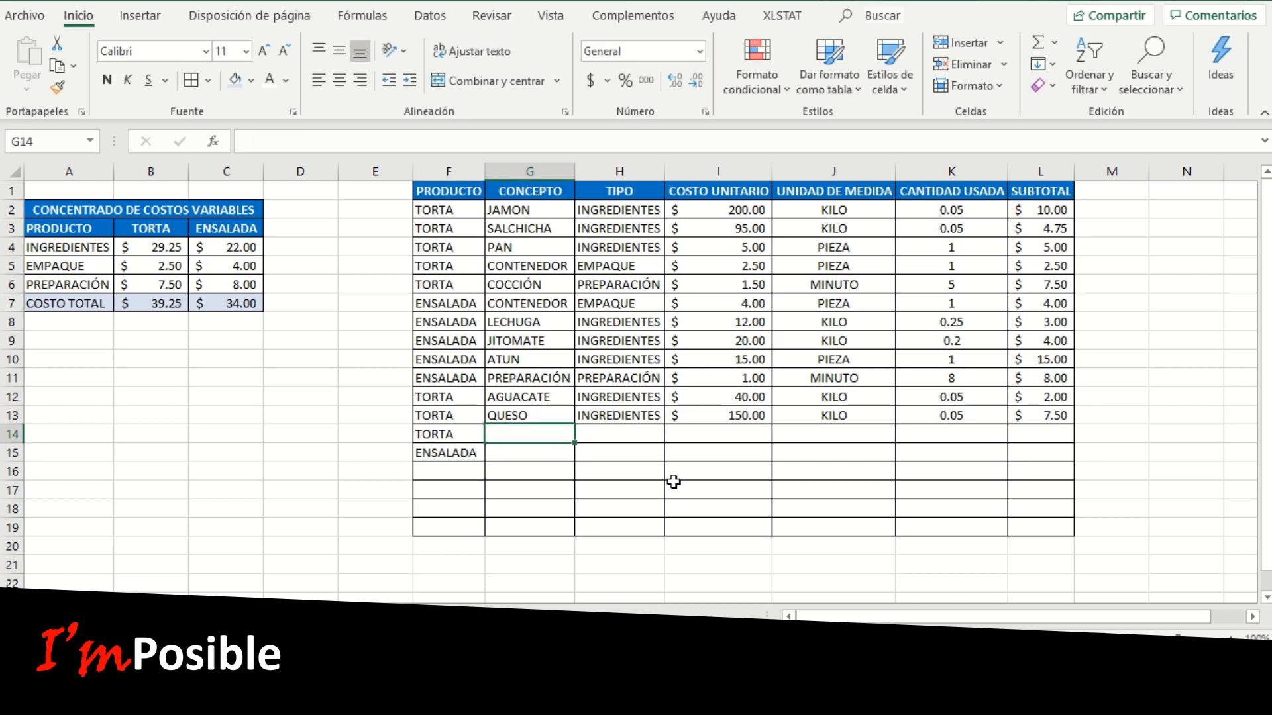
type("BOLSA")
key("Return")
type("BOLSA")
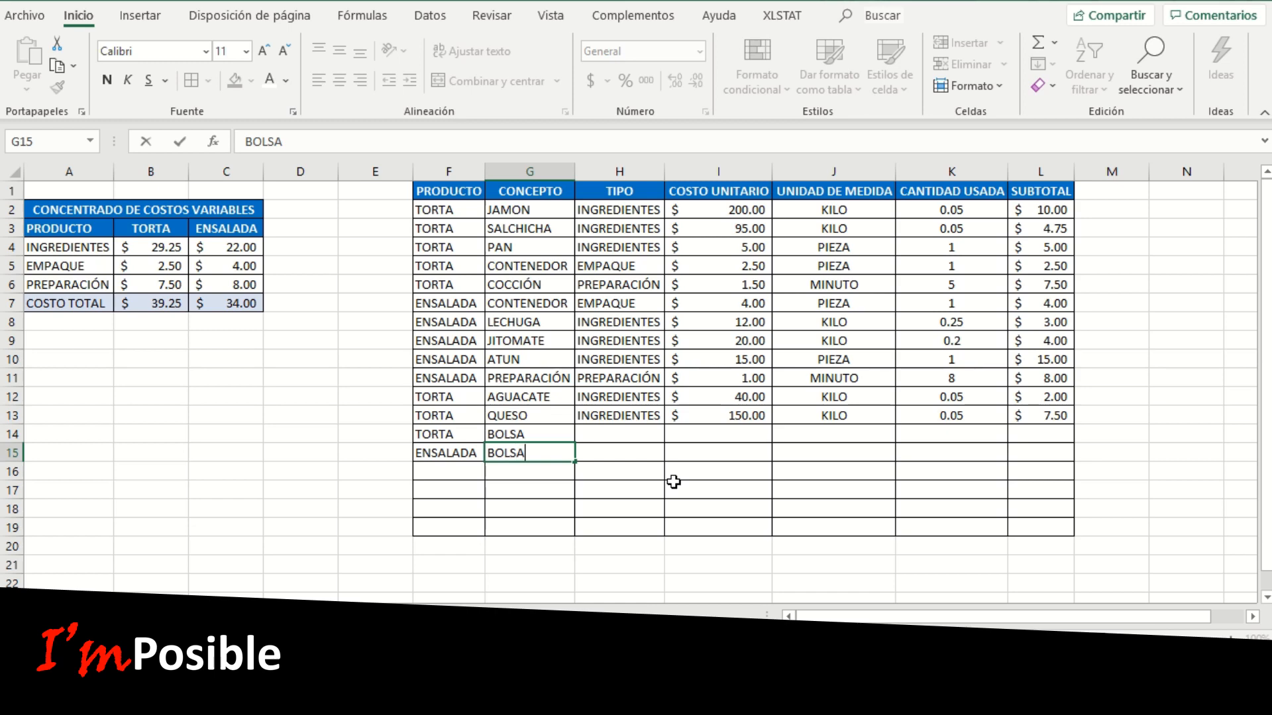
Step: Set the TIPO of both BOLSA rows to EMPAQUE in H14:H15
key("Tab")
key("Up")
type("EMPAQUE")
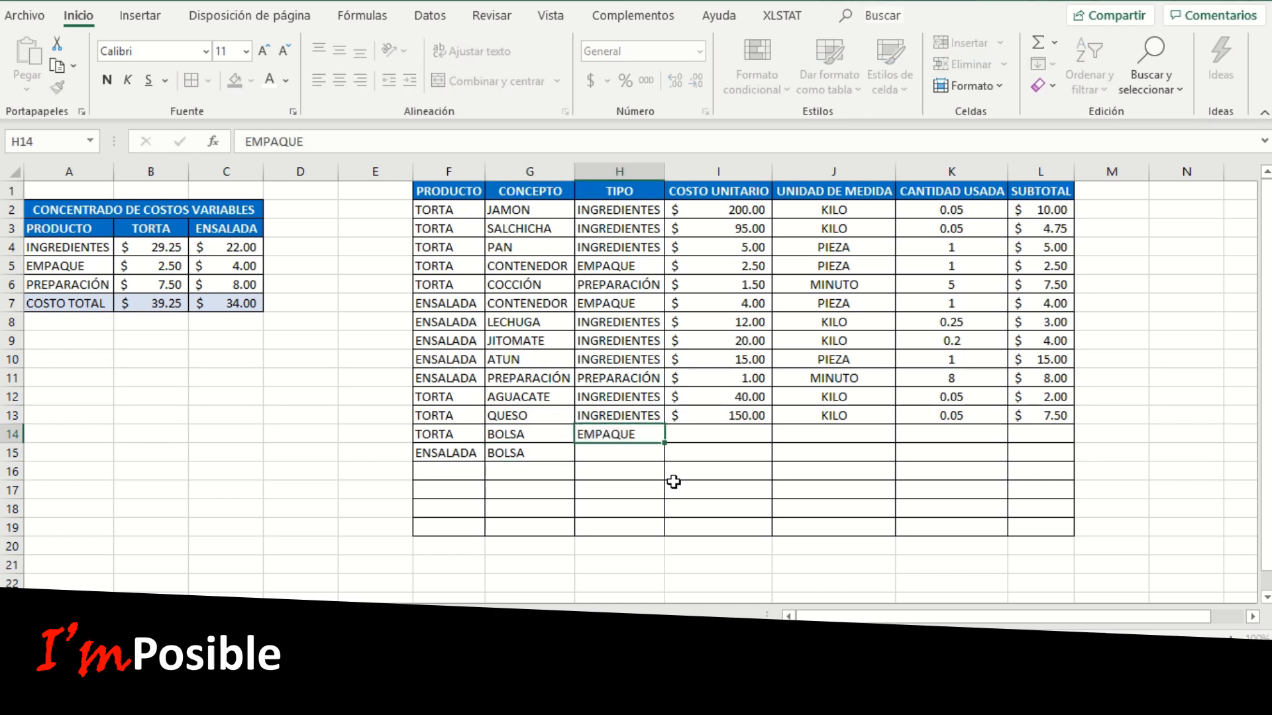
key("Return")
type("EMPAQUE")
Step: Enter 0.25 as the COSTO UNITARIO of both BOLSA rows in I14:I15
key("Tab")
key("Up")
type("0.25")
key("Return")
type("0.25")
key("Return")
key("Up")
key("Right")
key("Up")
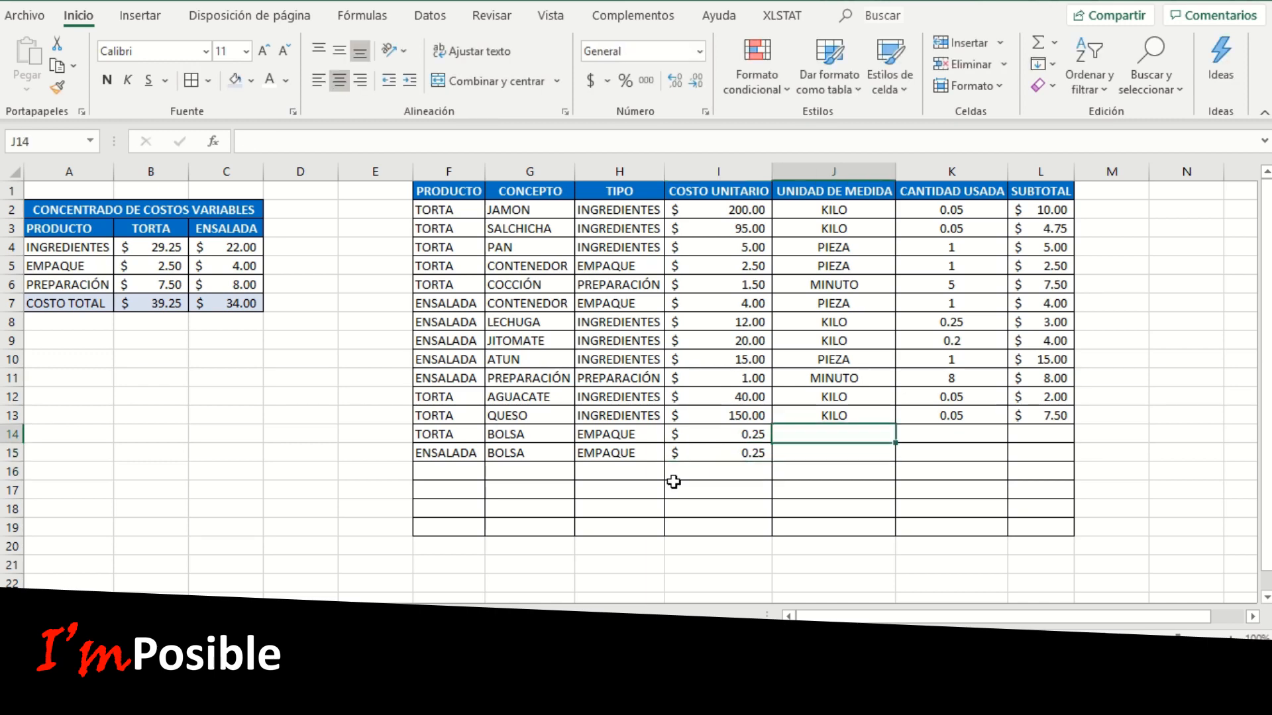
type("KILO")
key("Return")
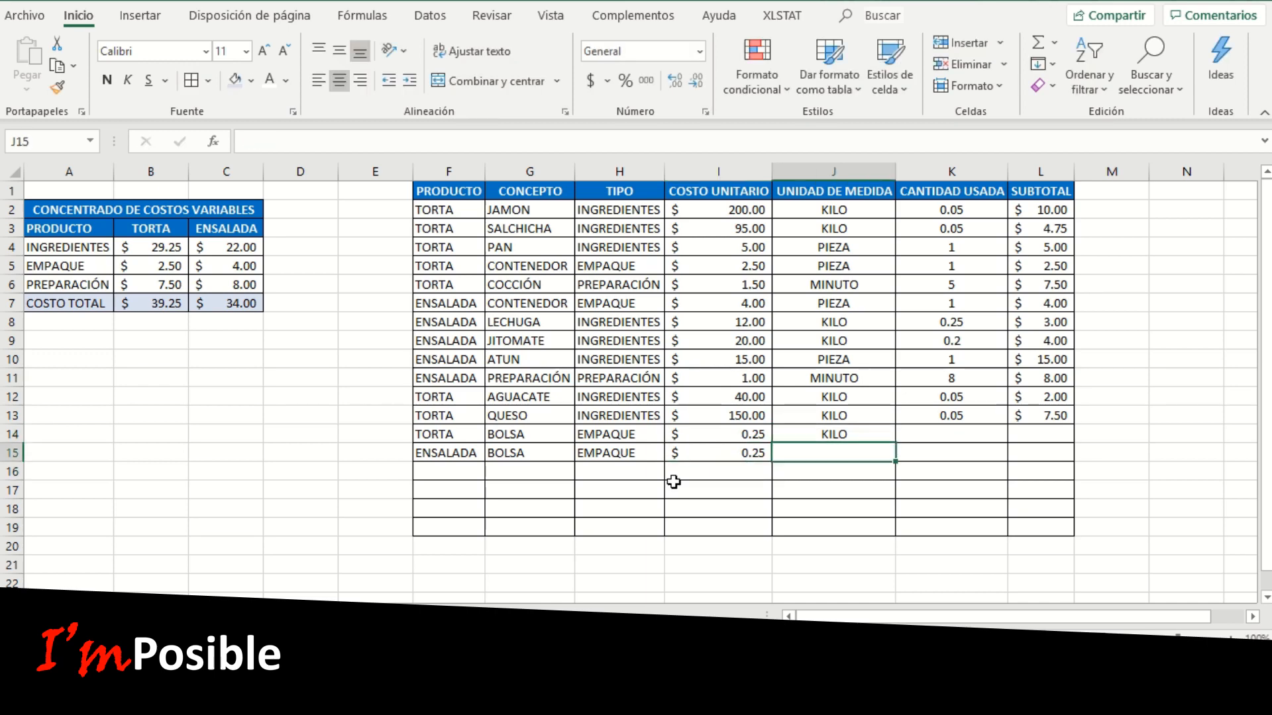
key("Up")
Step: Set the UNIDAD DE MEDIDA of both BOLSA rows to PIEZA in J14:J15
type("PIEZA")
key("Return")
key("F2")
type("PIEZA")
key("Return")
Step: Enter 1 as the CANTIDAD USADA for both BOLSA rows in K14:K15
key("Up")
key("Up")
key("Right")
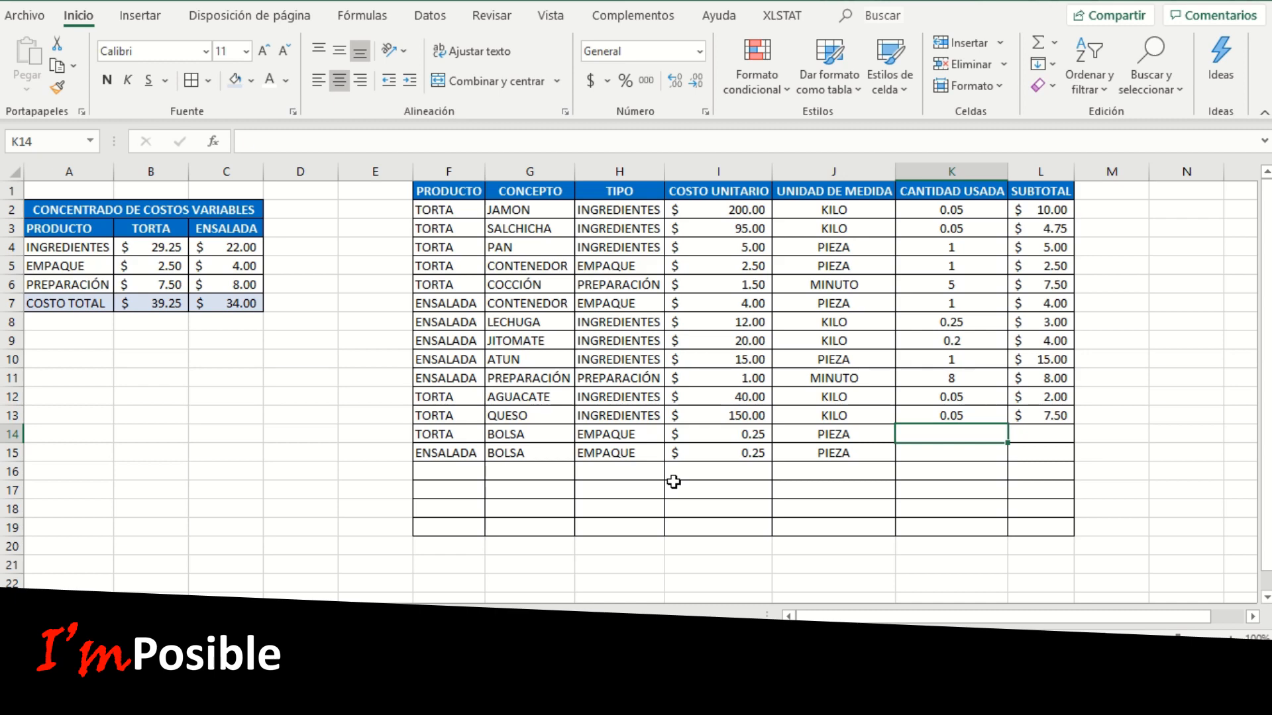
type("1")
key("Return")
type("1")
key("Return")
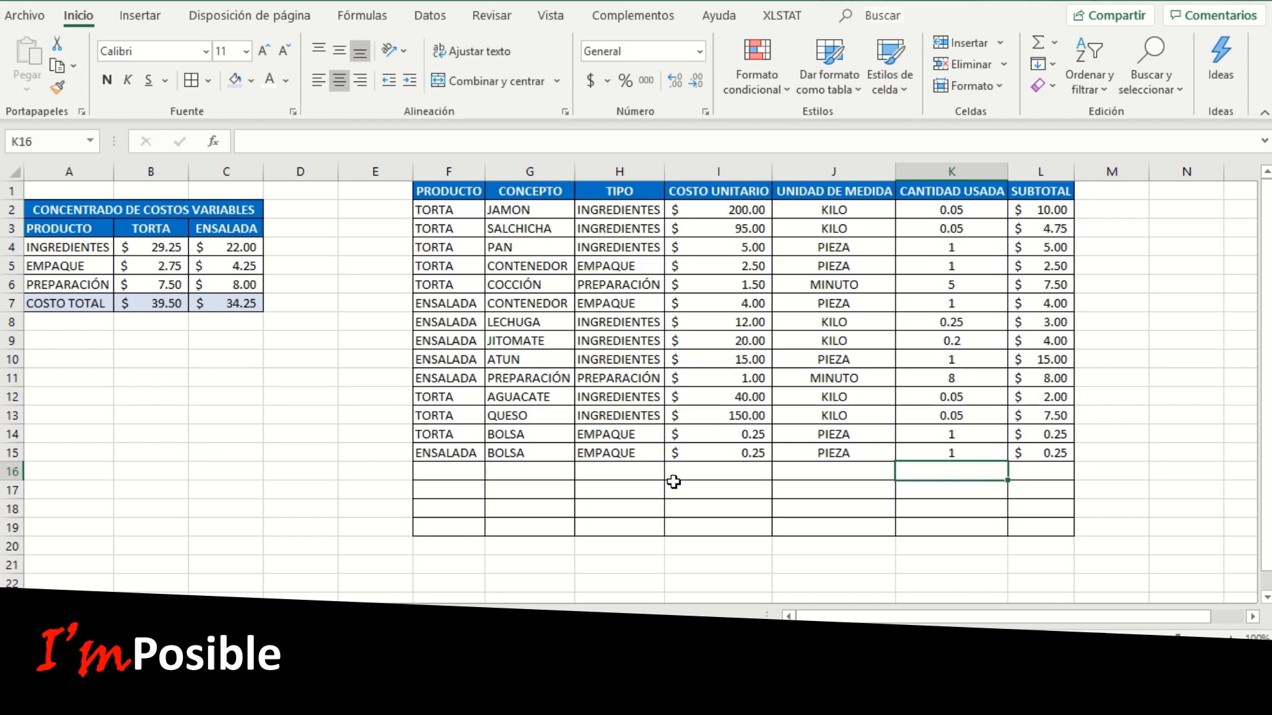
Step: Clear the contents of the TORTA SALCHICHA row in F3:L3
left_click_drag(437, 225, 1053, 228)
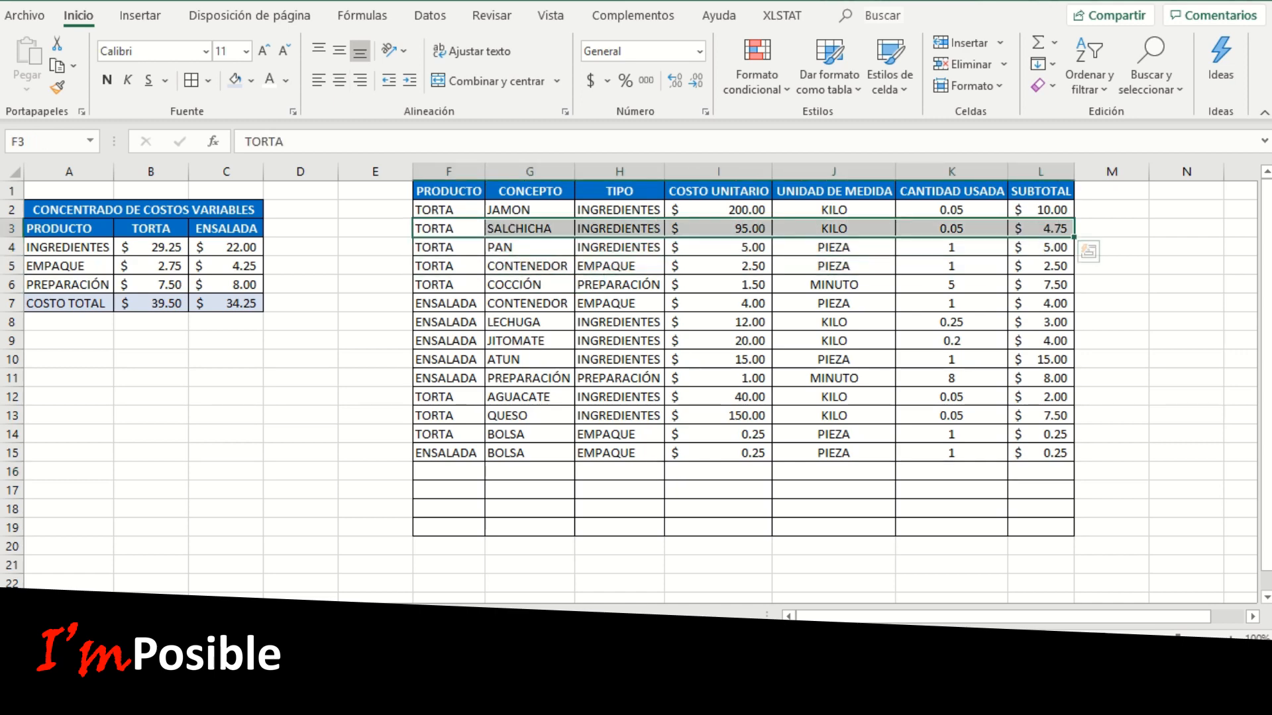
key("Delete")
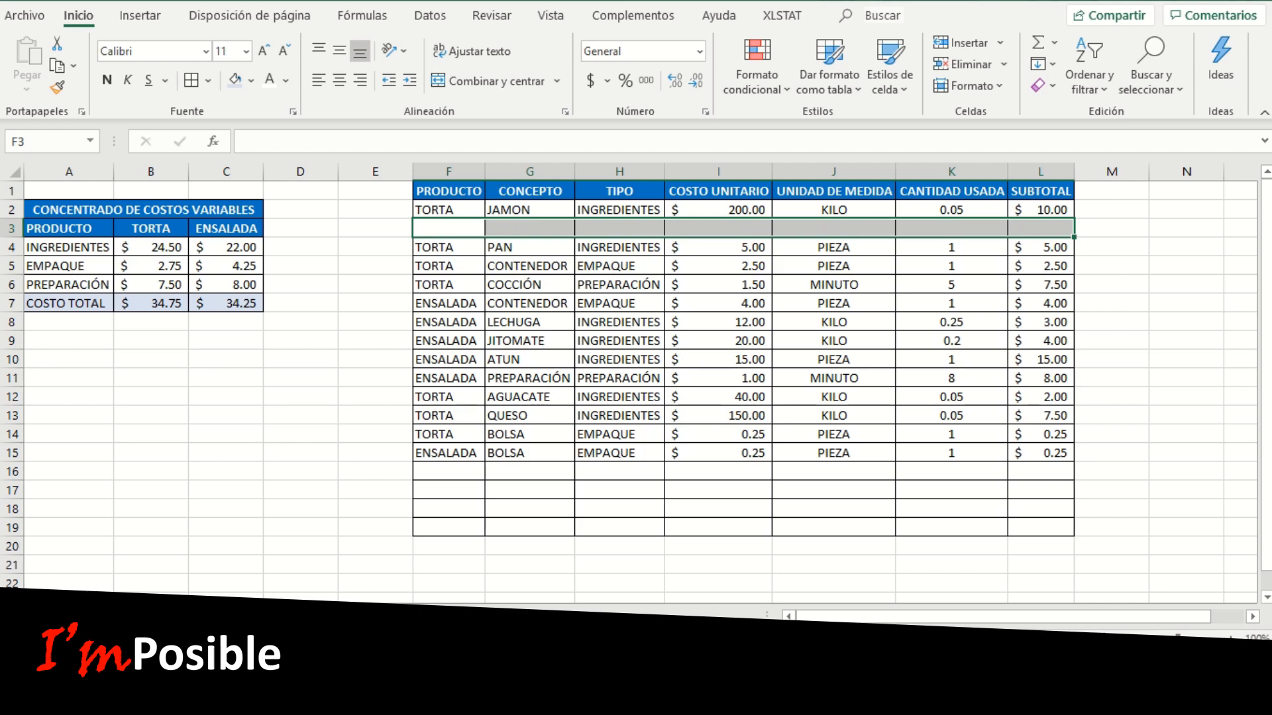
Step: Undo the clearing of the TORTA SALCHICHA row in F3:L3
key("ctrl+z")
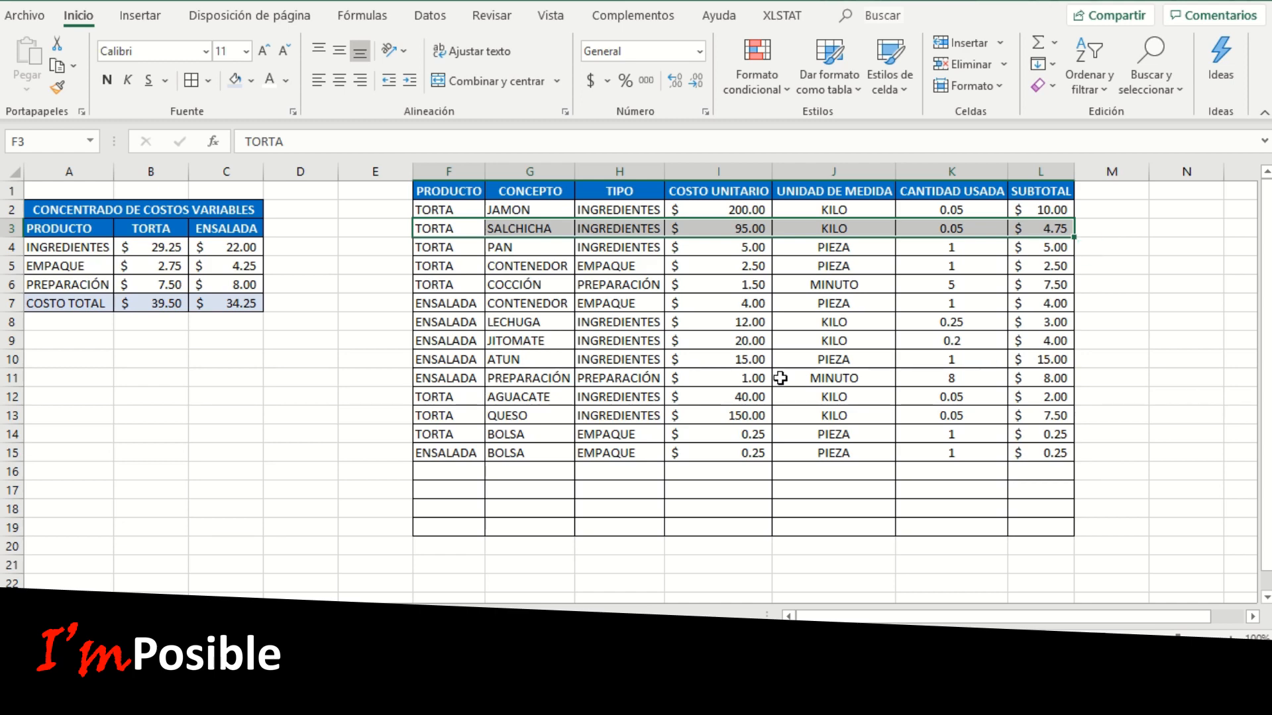
Step: Clear the INGREDIENTES, EMPAQUE and PREPARACIÓN summary formulas in B4:C6 and restore them
left_click_drag(153, 249, 234, 286)
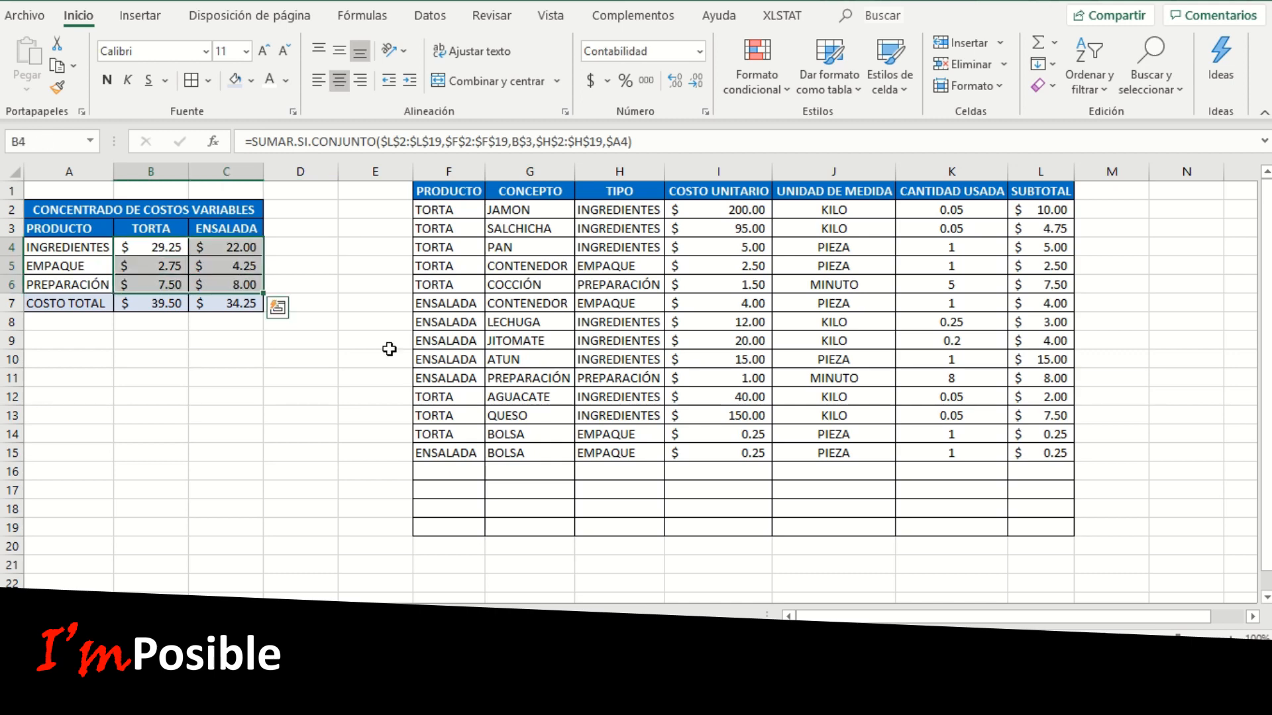
key("Delete")
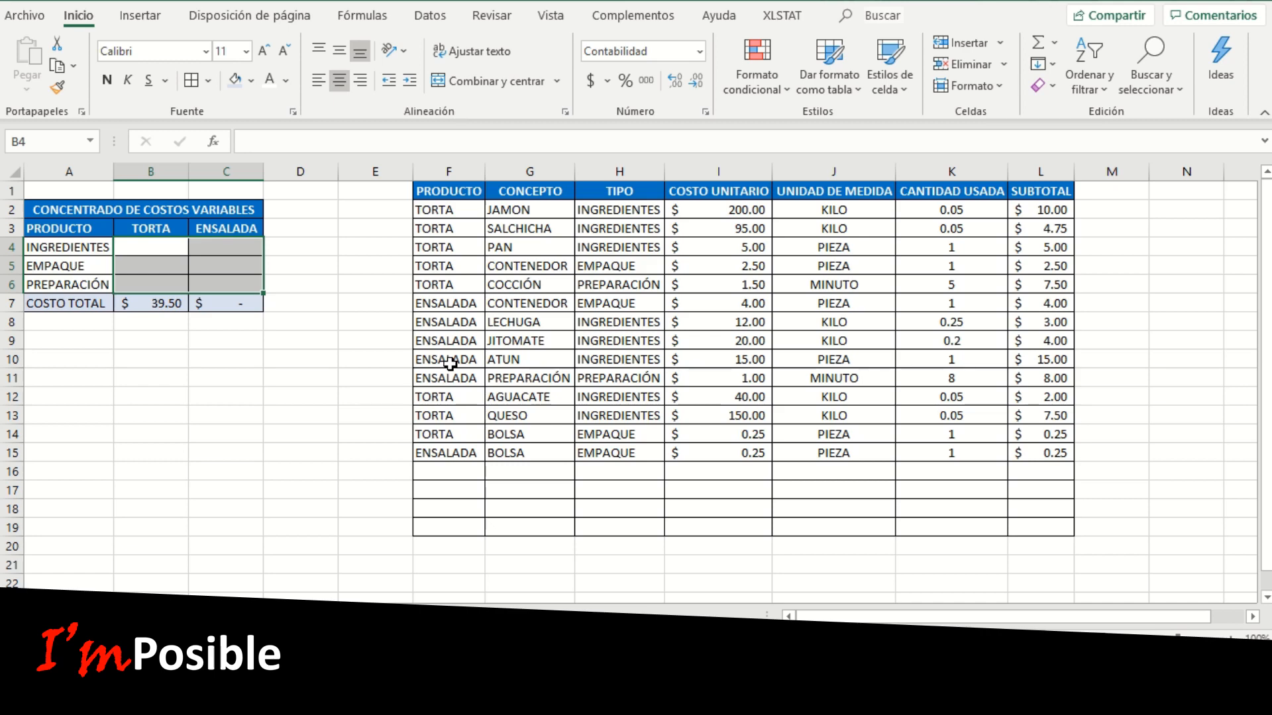
key("ctrl+v")
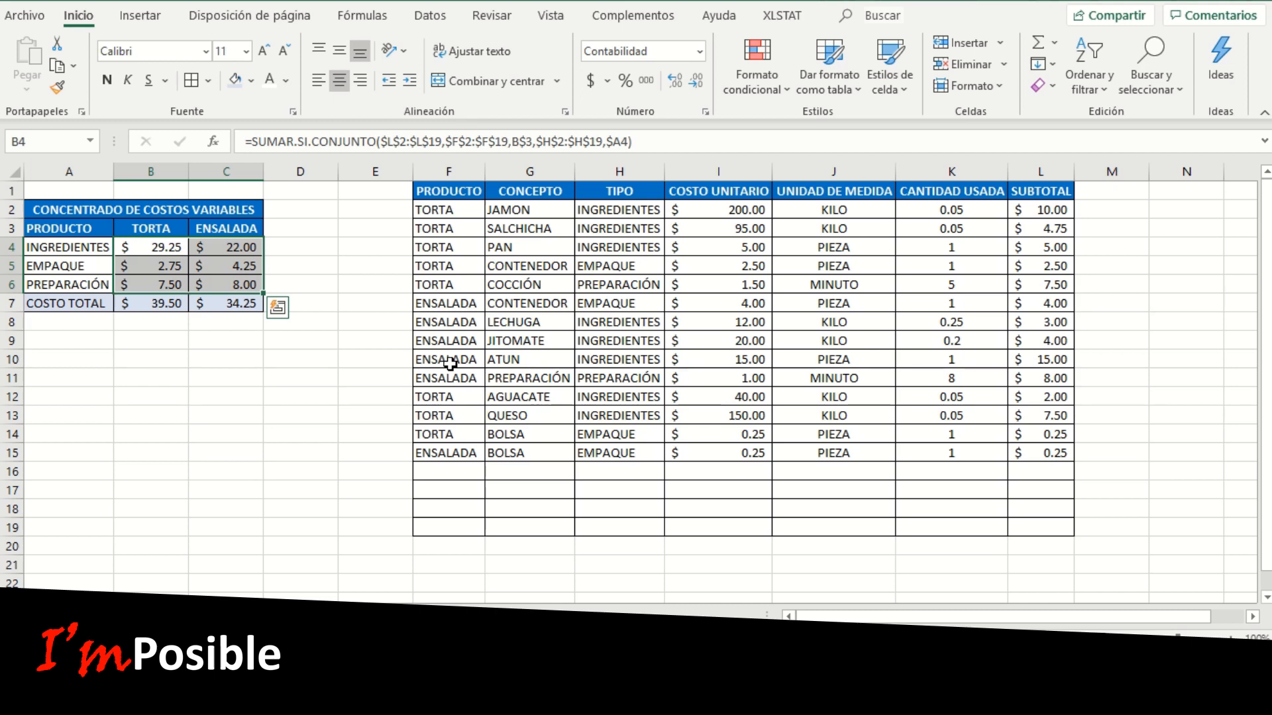
left_click(153, 0)
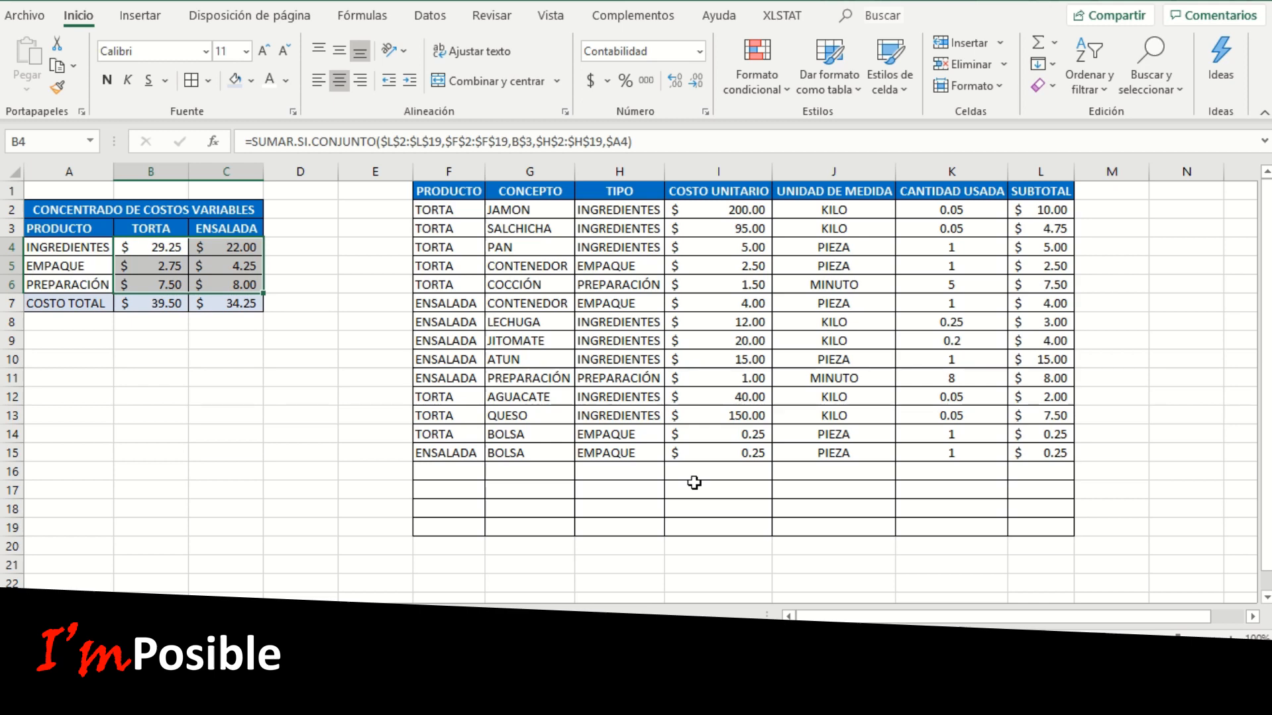
Step: Insert two blank rows at rows 17:18, inside the empty part of the cost table
left_click_drag(427, 528, 1045, 211)
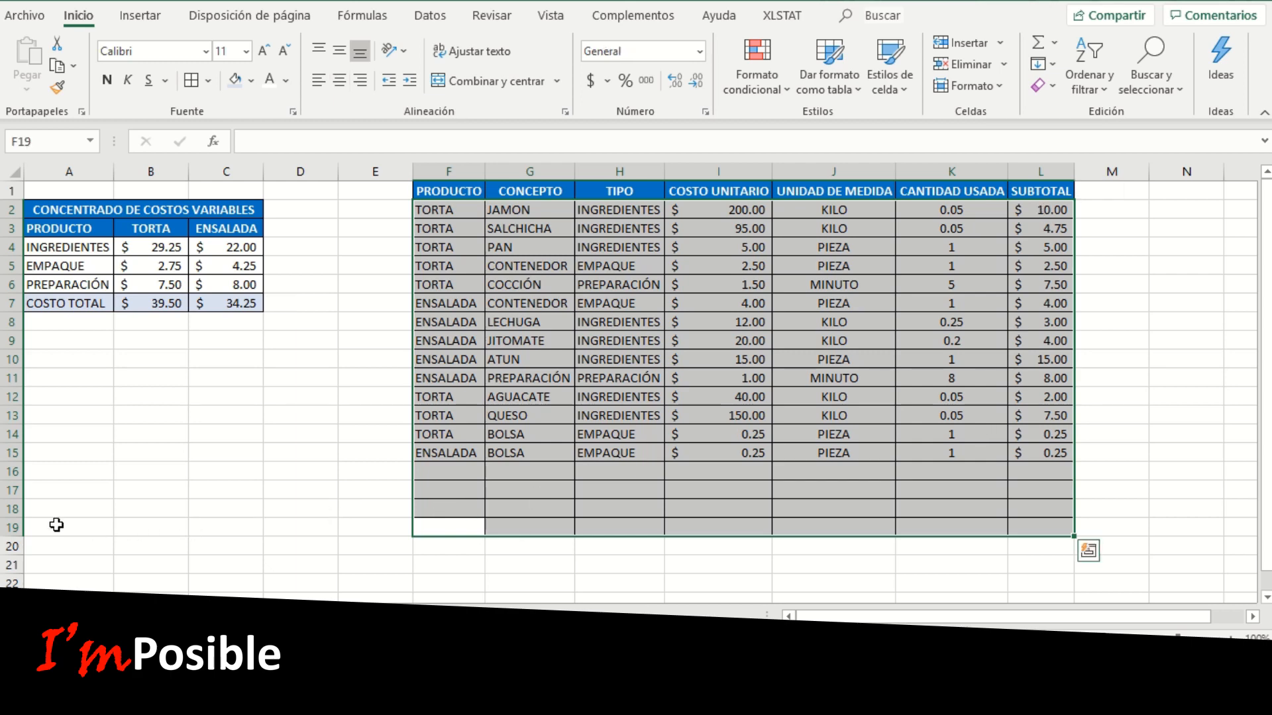
left_click_drag(10, 490, 21, 505)
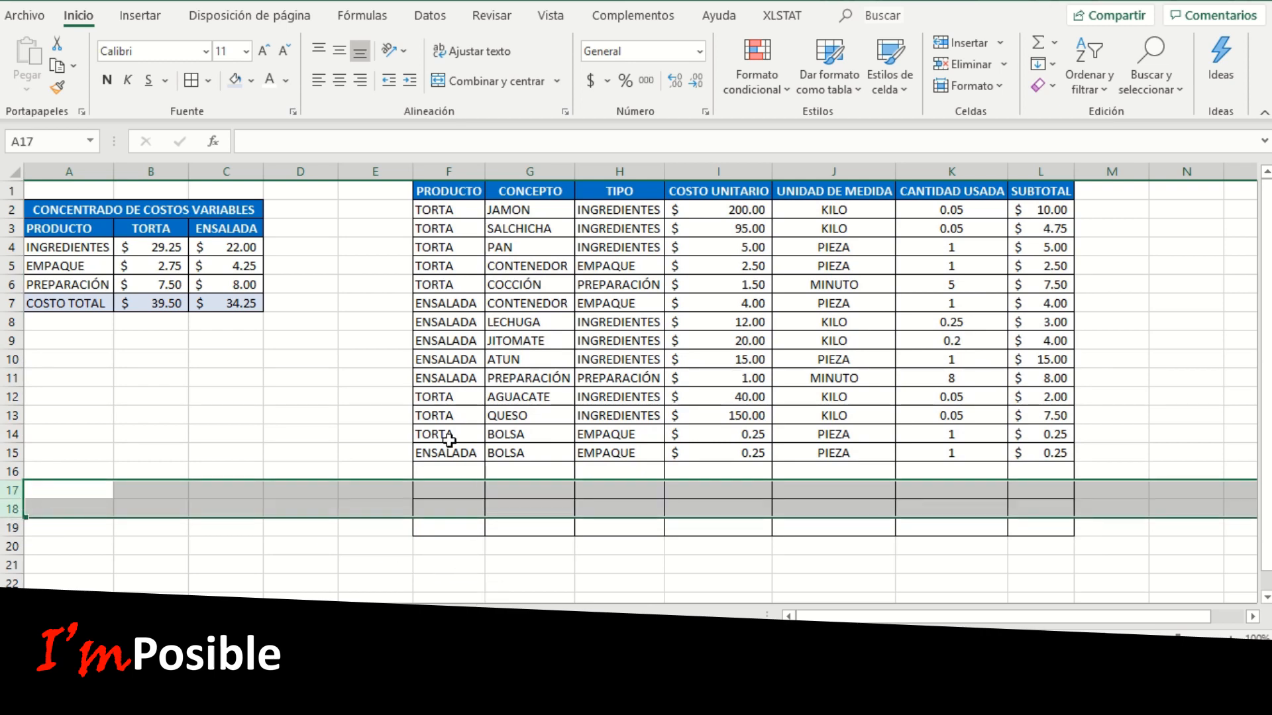
right_click(101, 498)
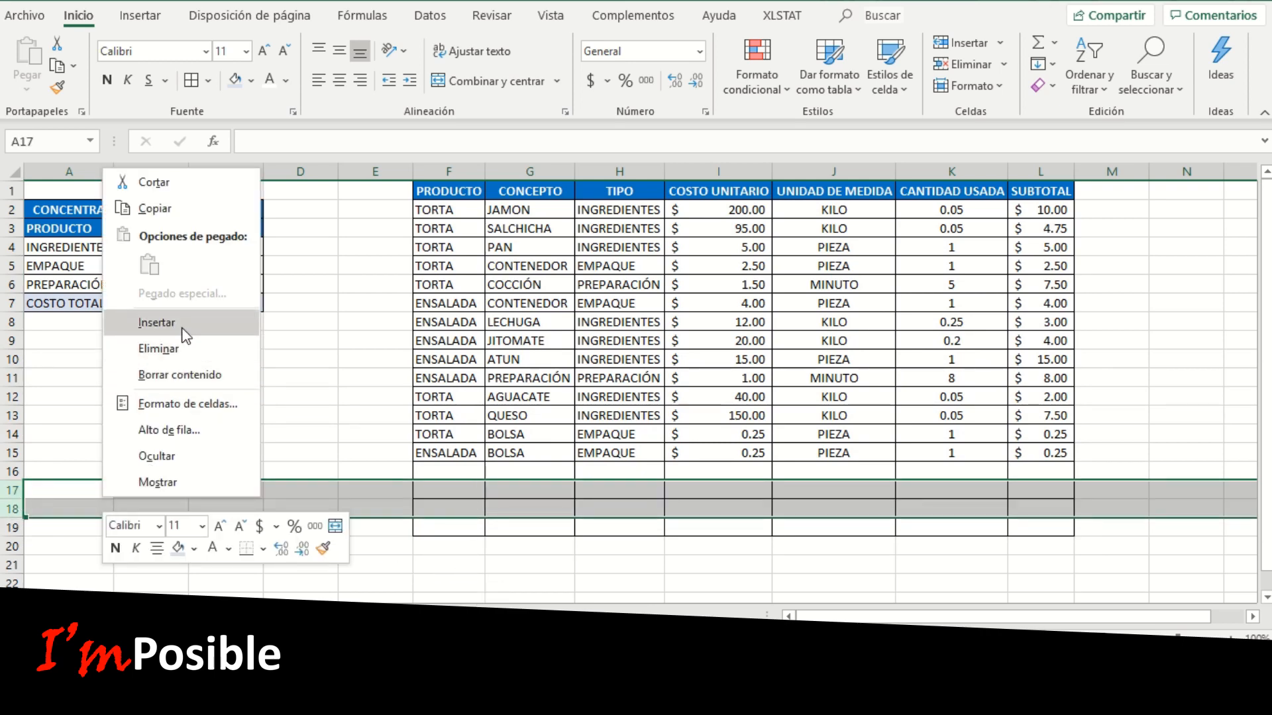
left_click(157, 323)
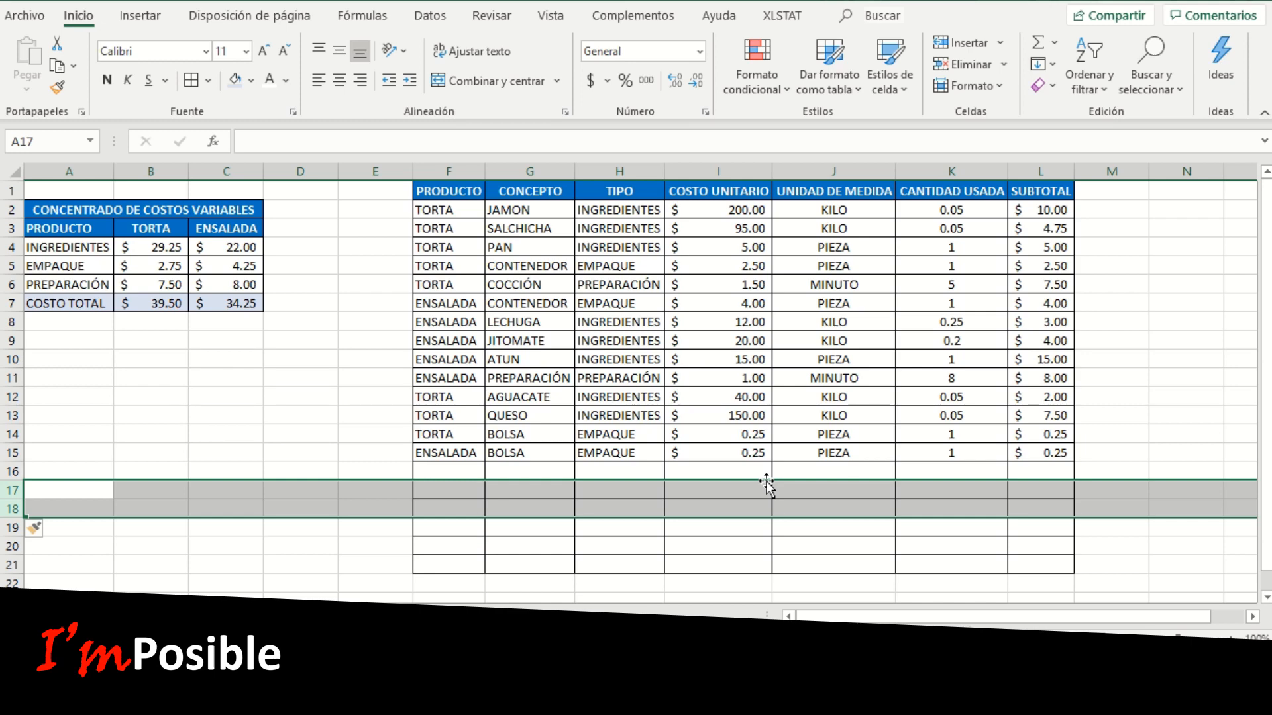
Step: Check the ranges in the TORTA COSTO TOTAL formula in B7 after the row insertion
left_click(178, 301)
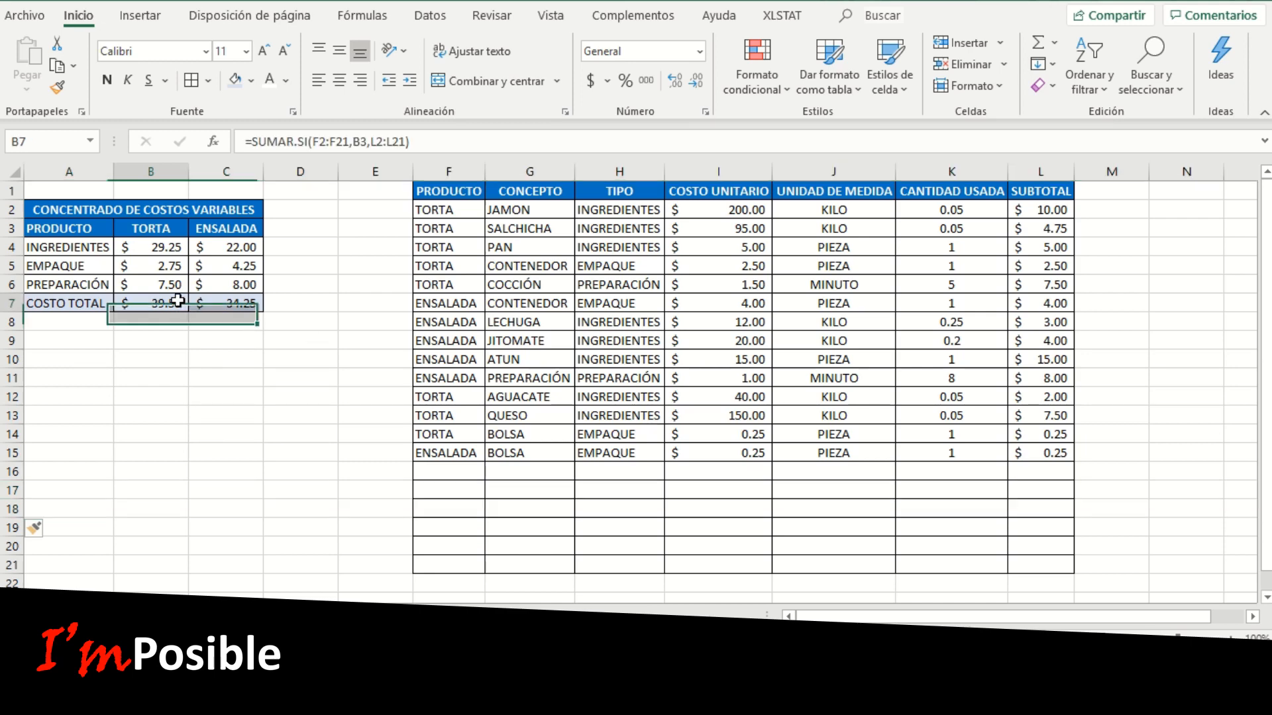
left_click(455, 147)
left_click(808, 511)
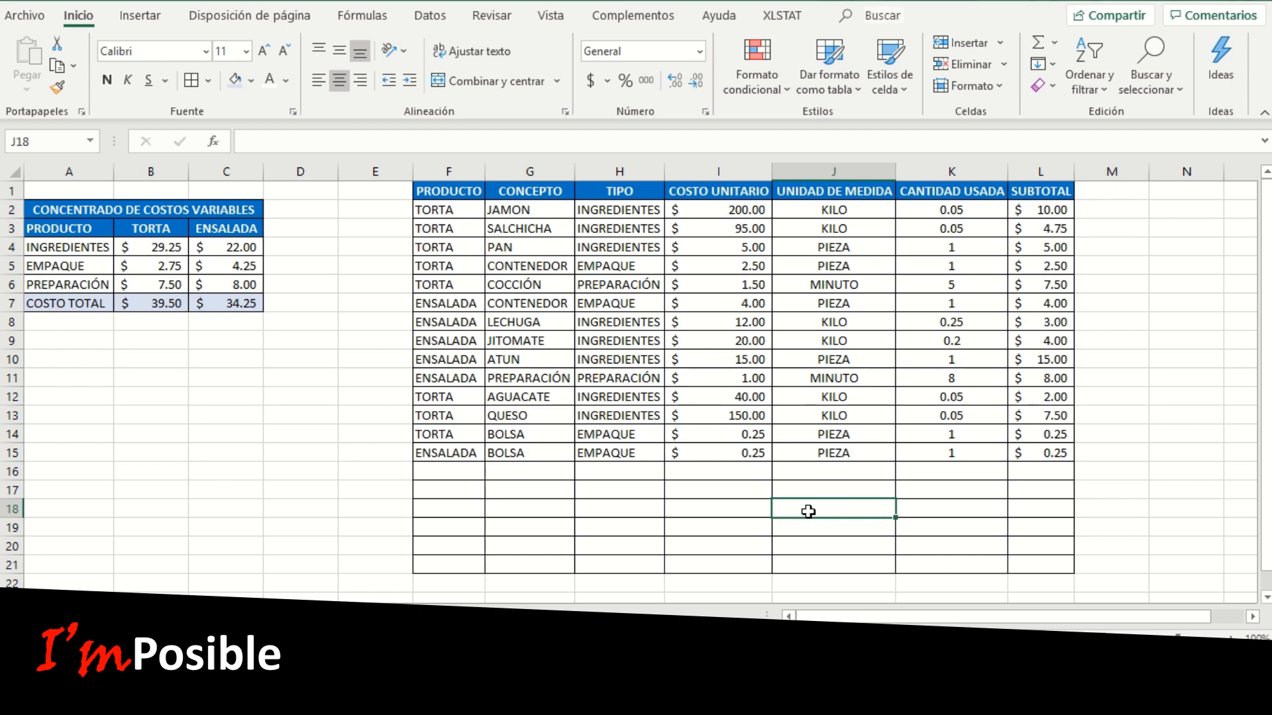
mouse_move(541, 13)
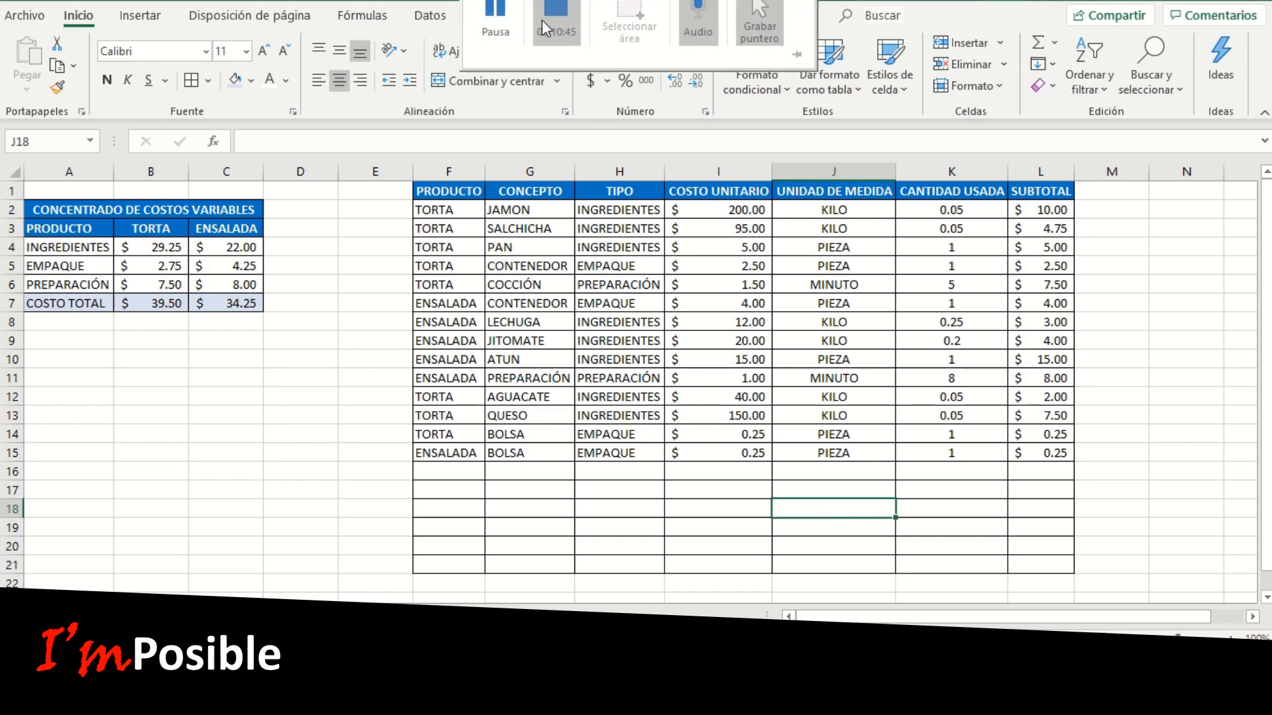